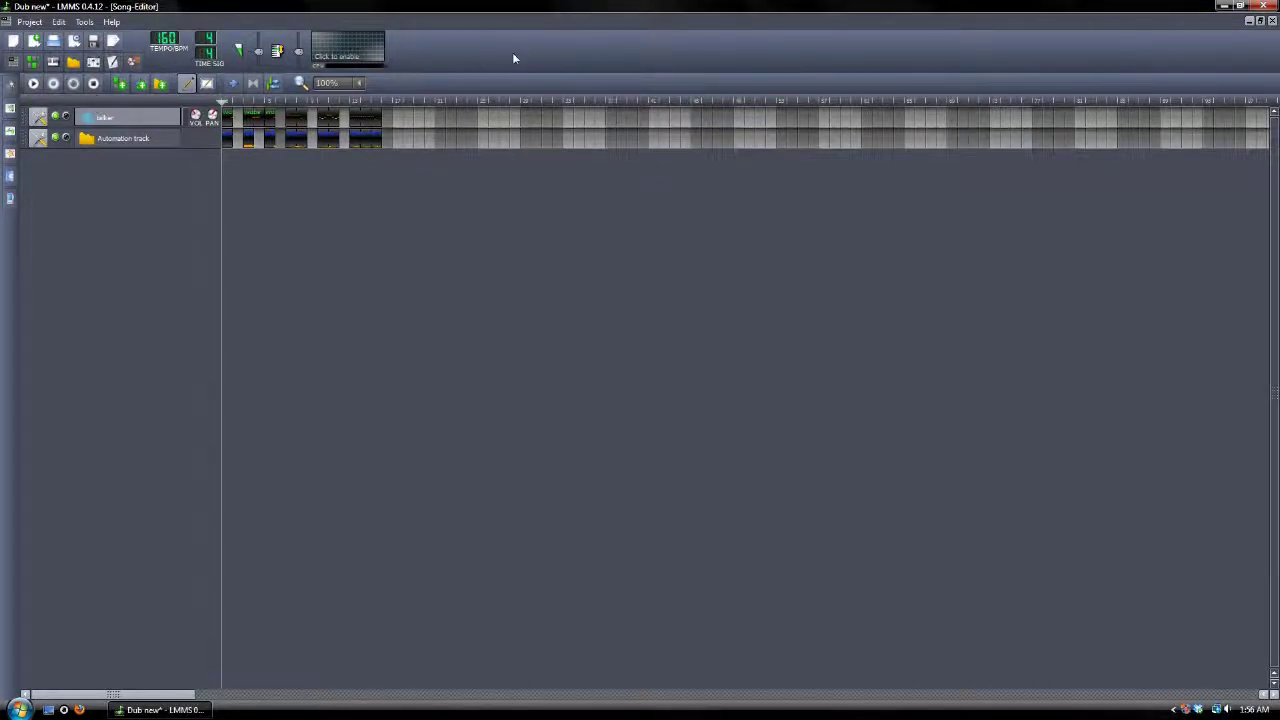
- Play the existing talker track with its automation from the start of the song, and stop playback
click(35, 84)
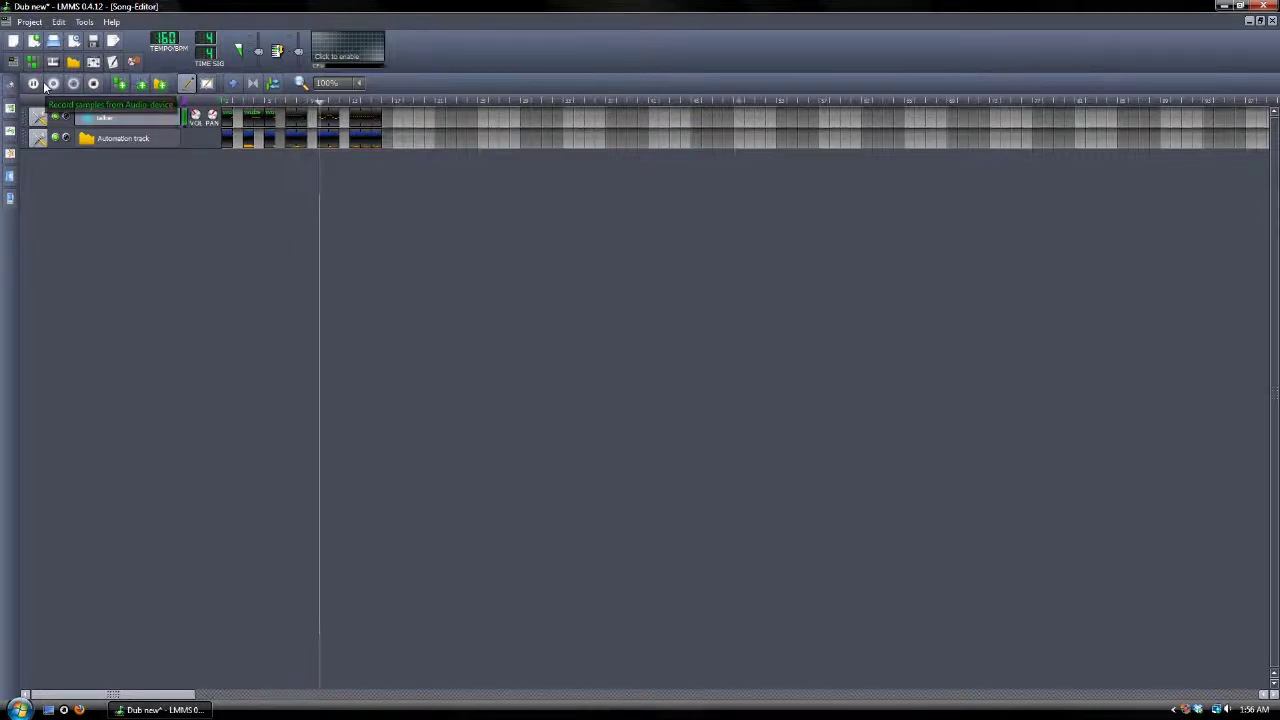
click(93, 84)
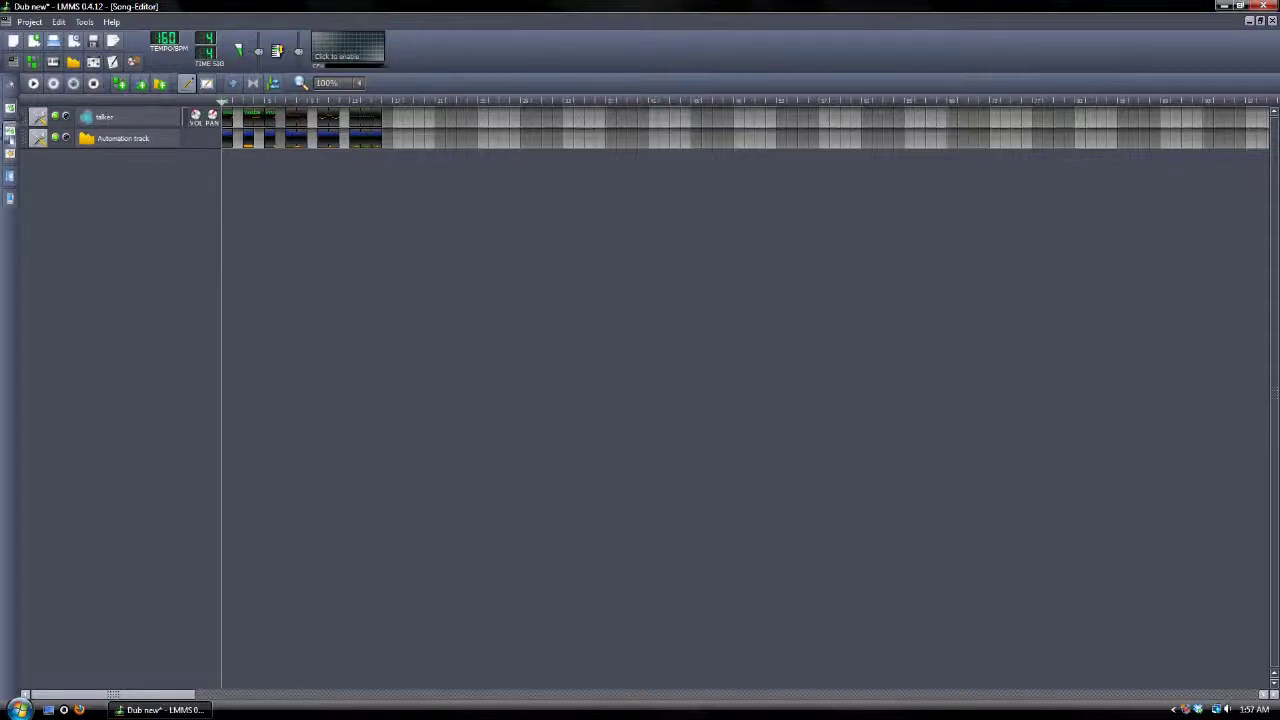
- Restore the Song-Editor to a floating window and close the Piano-Roll beside it
click(1262, 20)
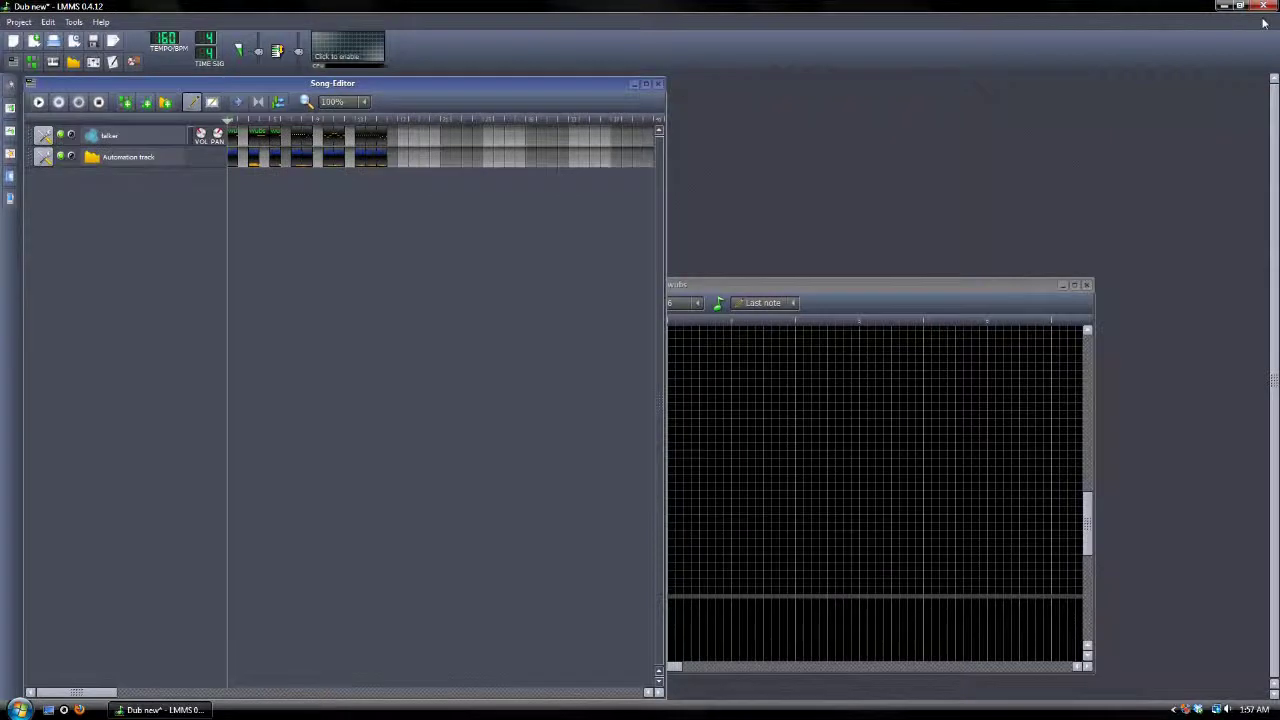
click(774, 284)
drag(774, 284, 871, 224)
click(1187, 222)
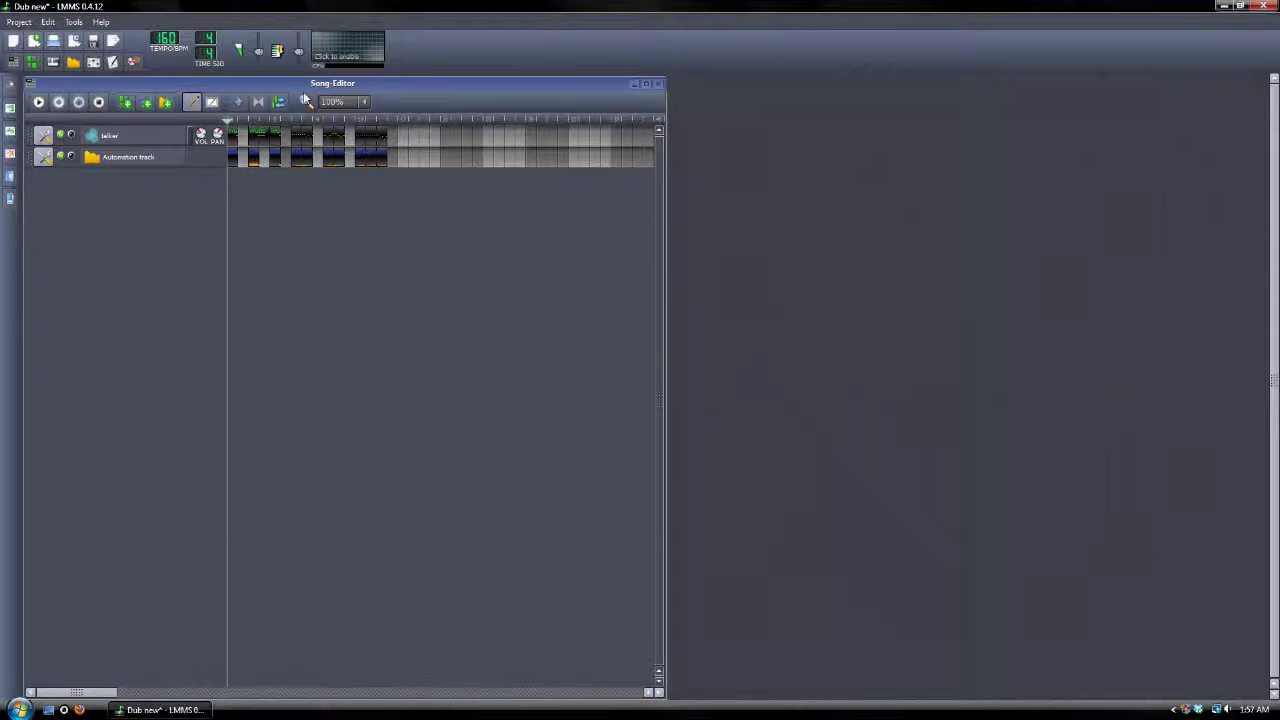
- Add a TripleOscillator instrument track to the Song-Editor and open its instrument window
click(13, 88)
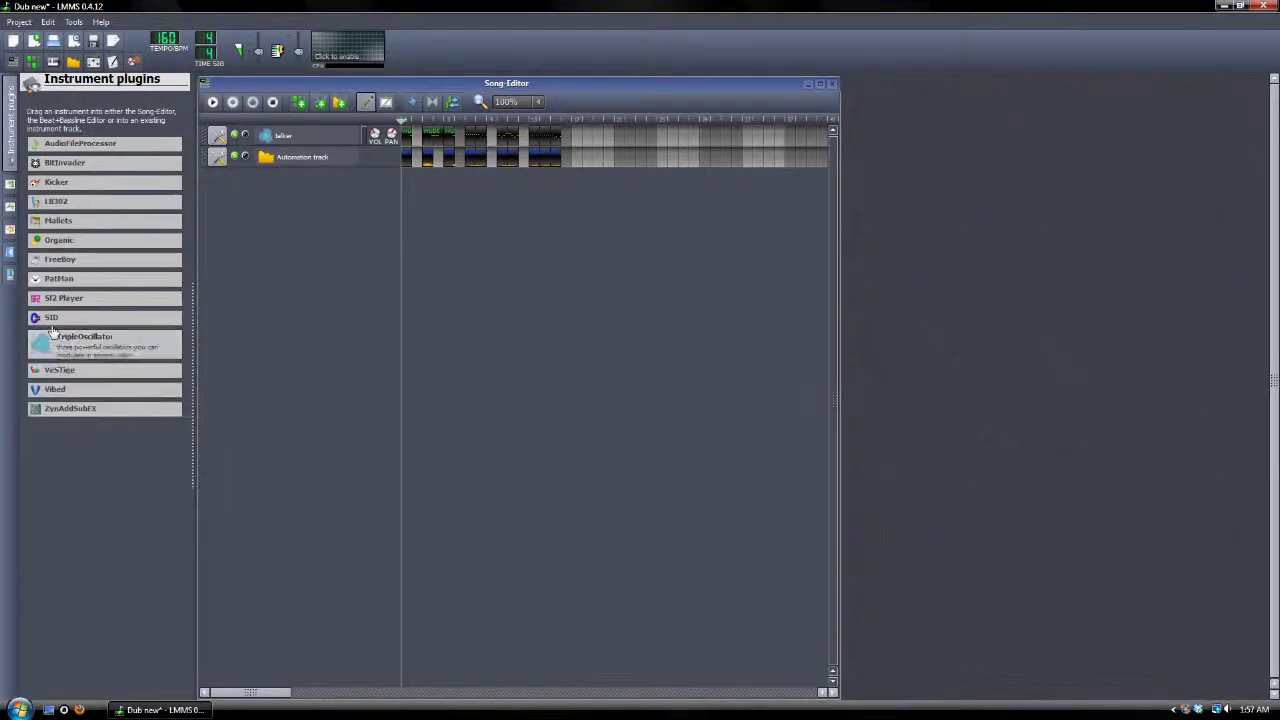
drag(45, 345, 294, 192)
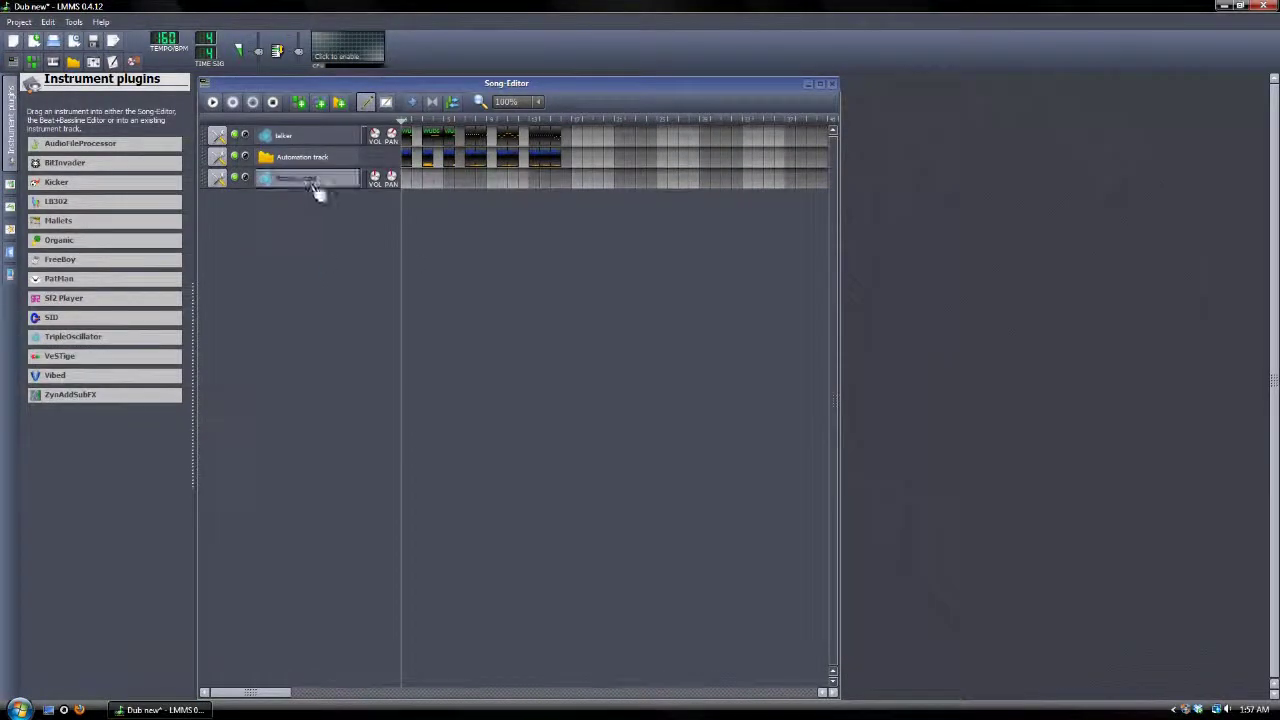
click(318, 180)
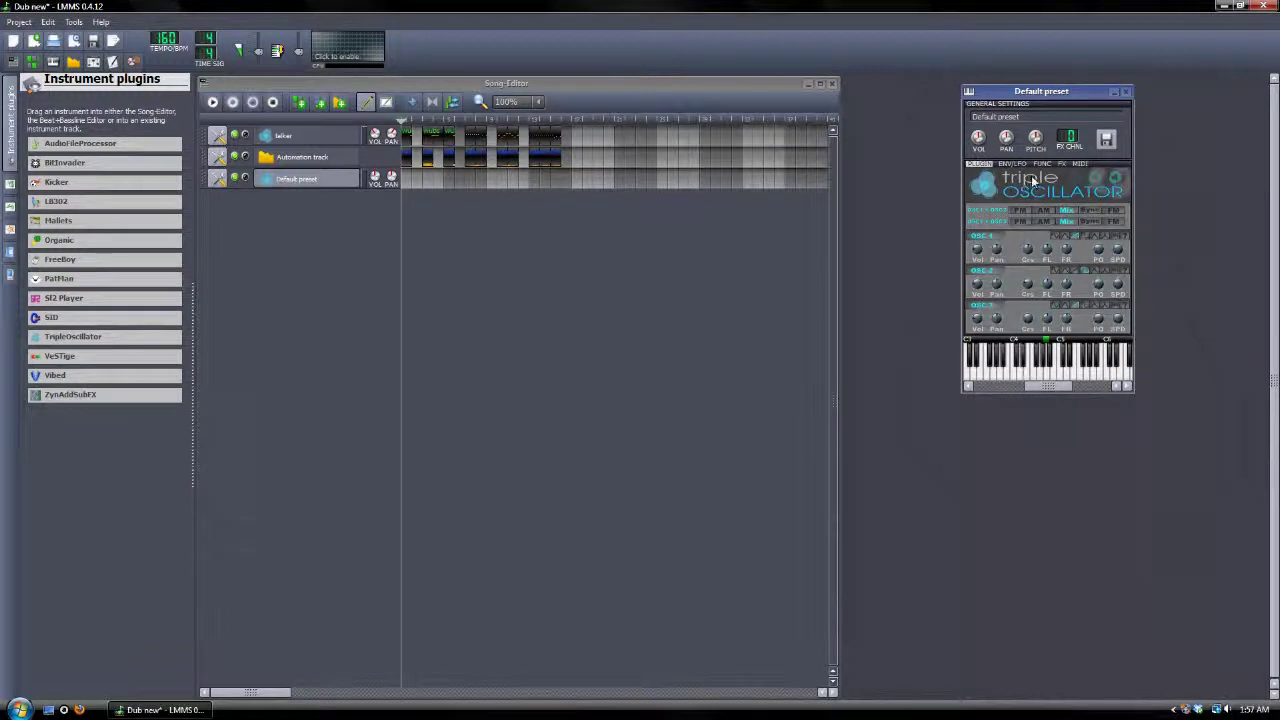
- Set the modulation between oscillators 2 and 3 to PM, auditioning a few notes before and after the change
key(x)
key(c)
key(v)
key(n)
click(1022, 211)
click(1066, 211)
key(x)
key(c)
key(v)
key(b)
click(10, 110)
click(10, 110)
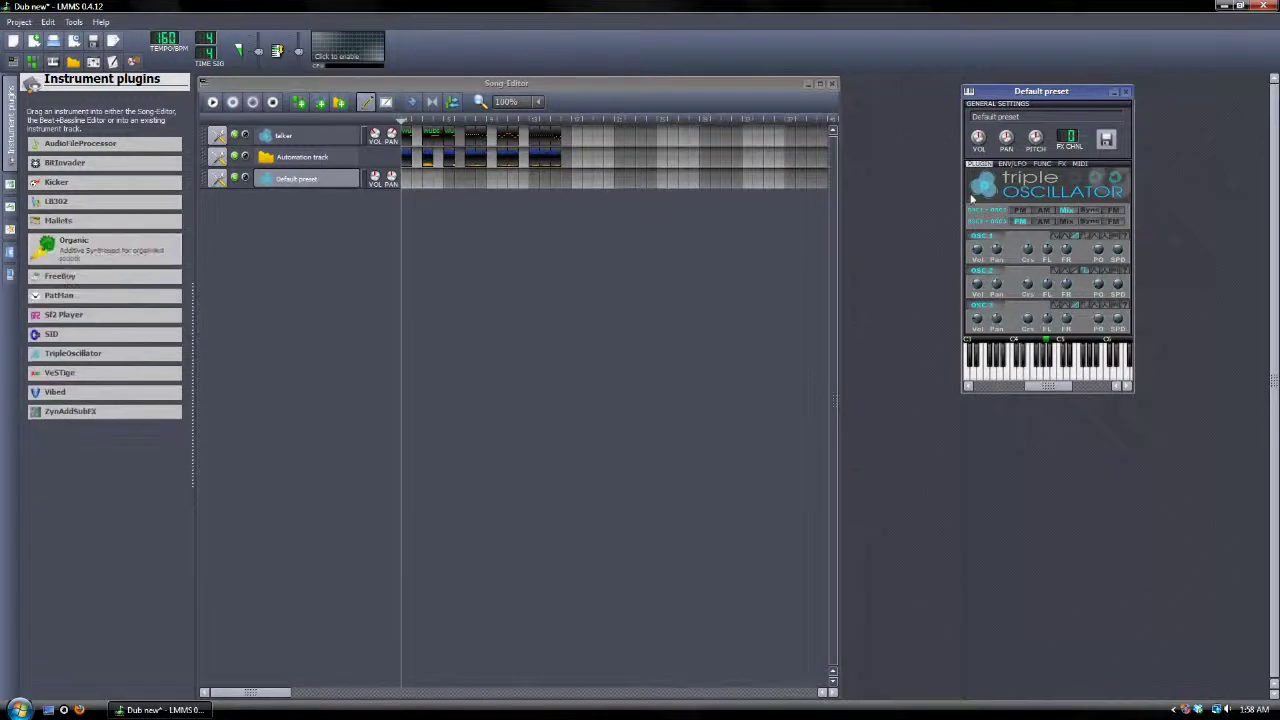
- Add the LADSPA Decimator effect to the instrument's effects chain and arrange its controls window beside the instrument
click(1061, 164)
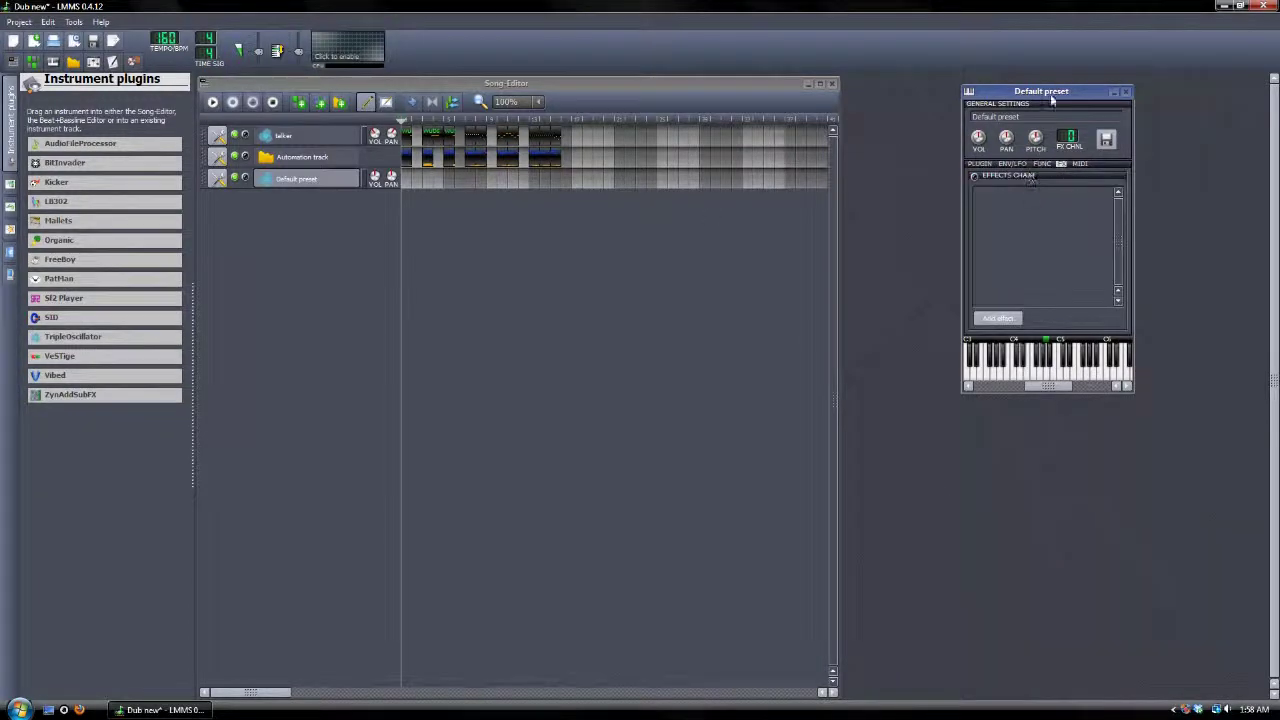
drag(1048, 93, 986, 107)
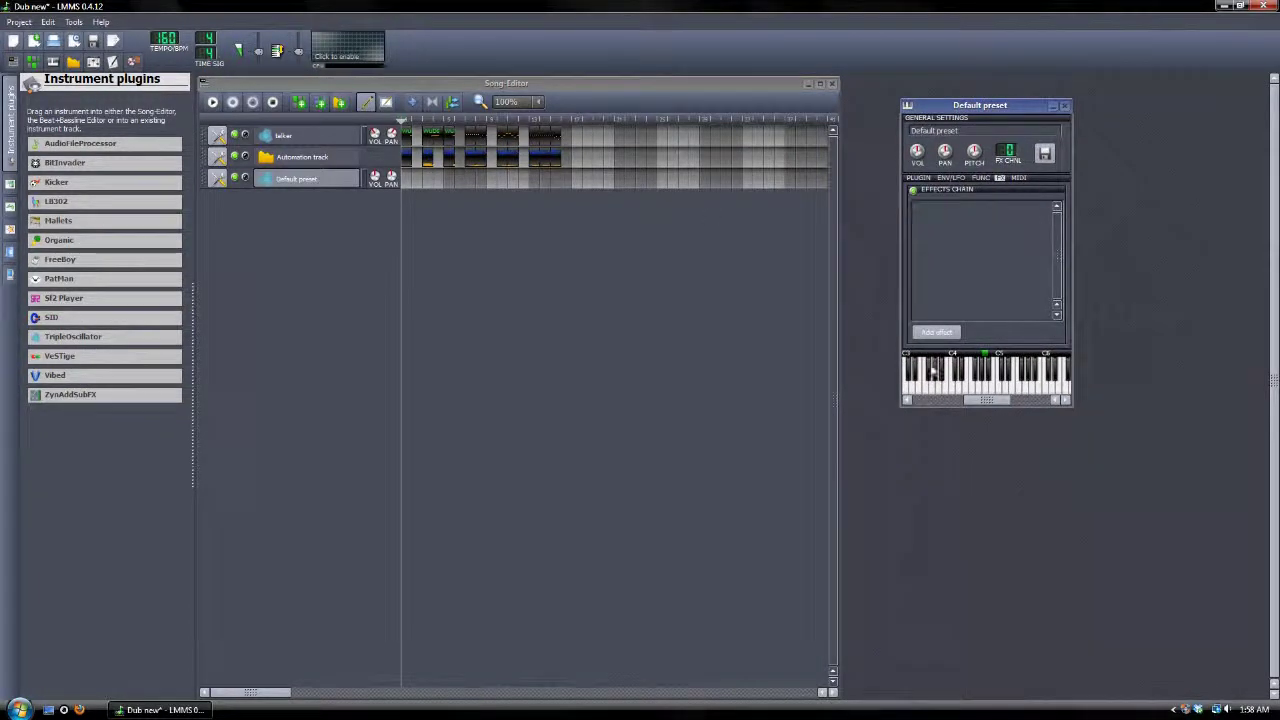
click(936, 332)
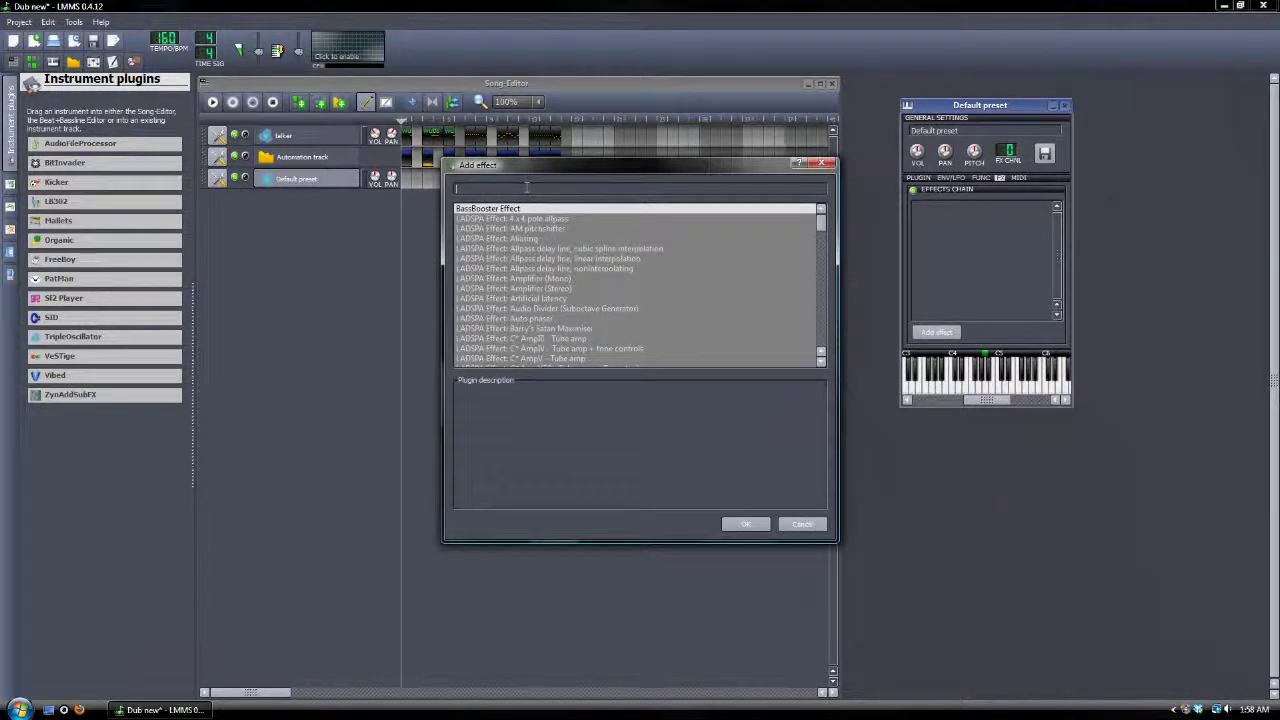
text(decim)
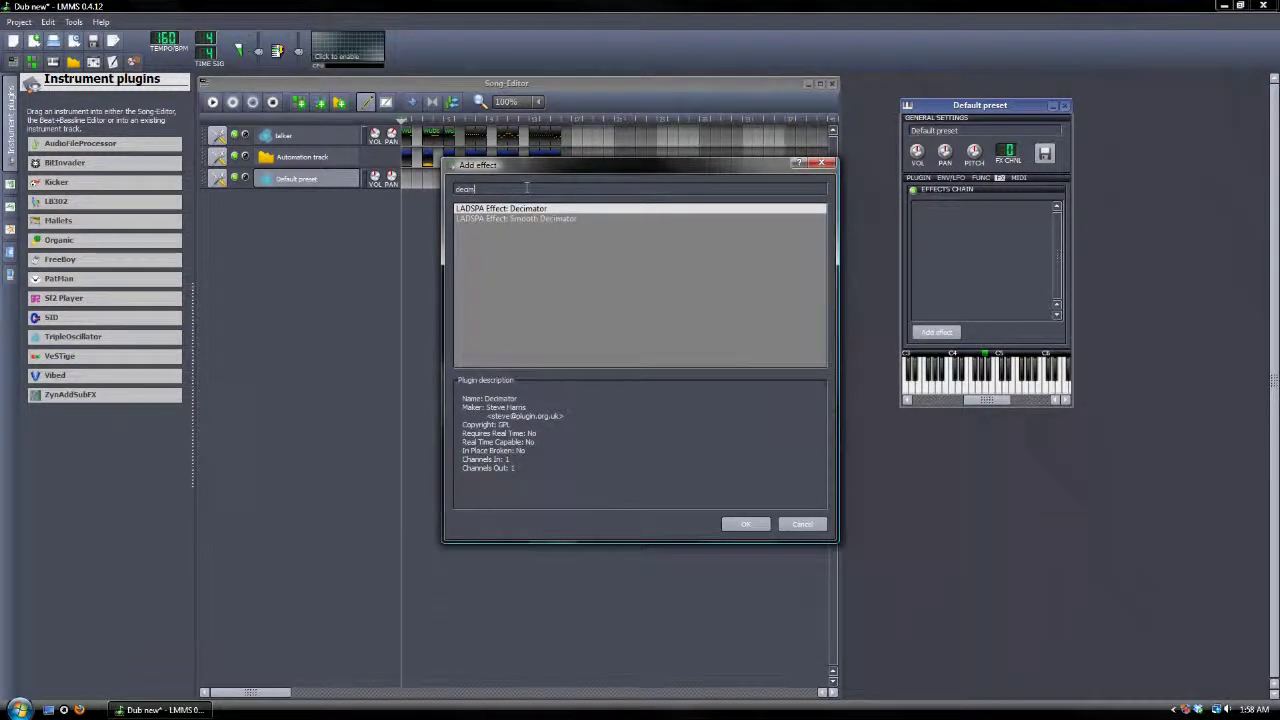
click(745, 524)
drag(1168, 88, 1172, 109)
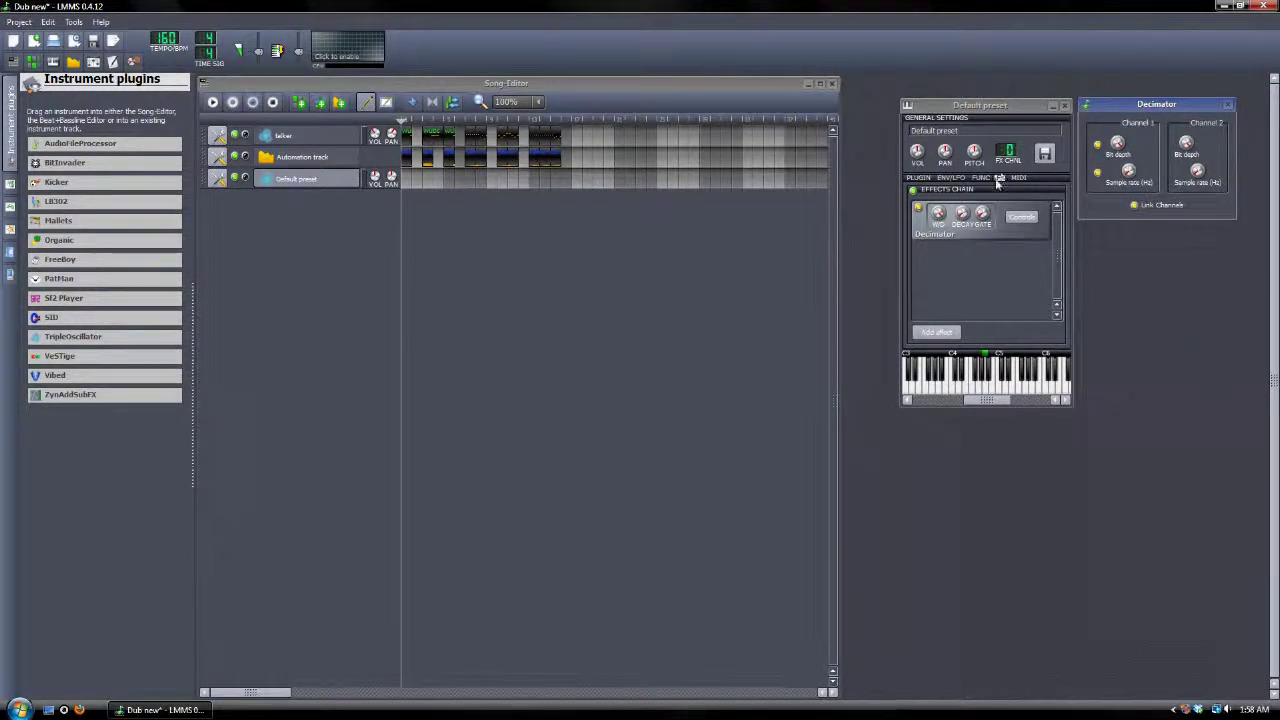
- Adjust the sample rate of the Decimator effect on channel 1
click(1132, 174)
drag(1132, 174, 1132, 164)
drag(1132, 164, 1132, 170)
- Turn on the LowPass filter in the TripleOscillator's envelope/LFO settings
click(962, 178)
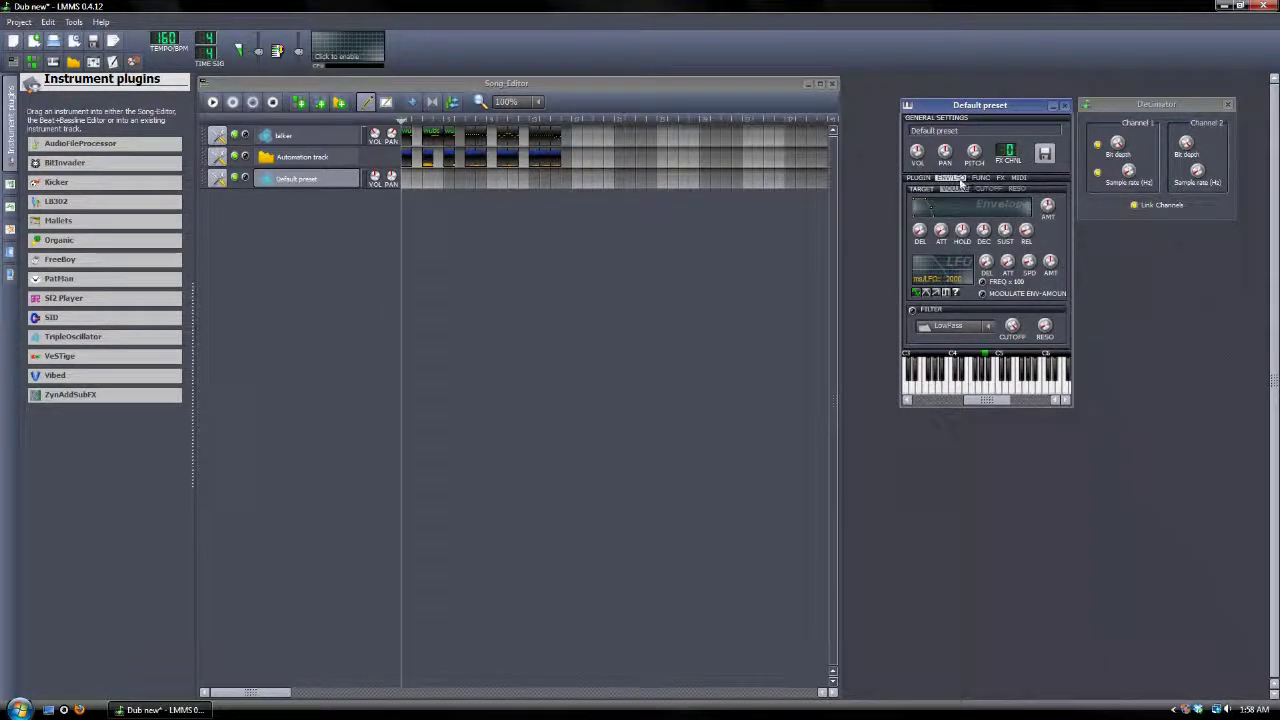
click(999, 178)
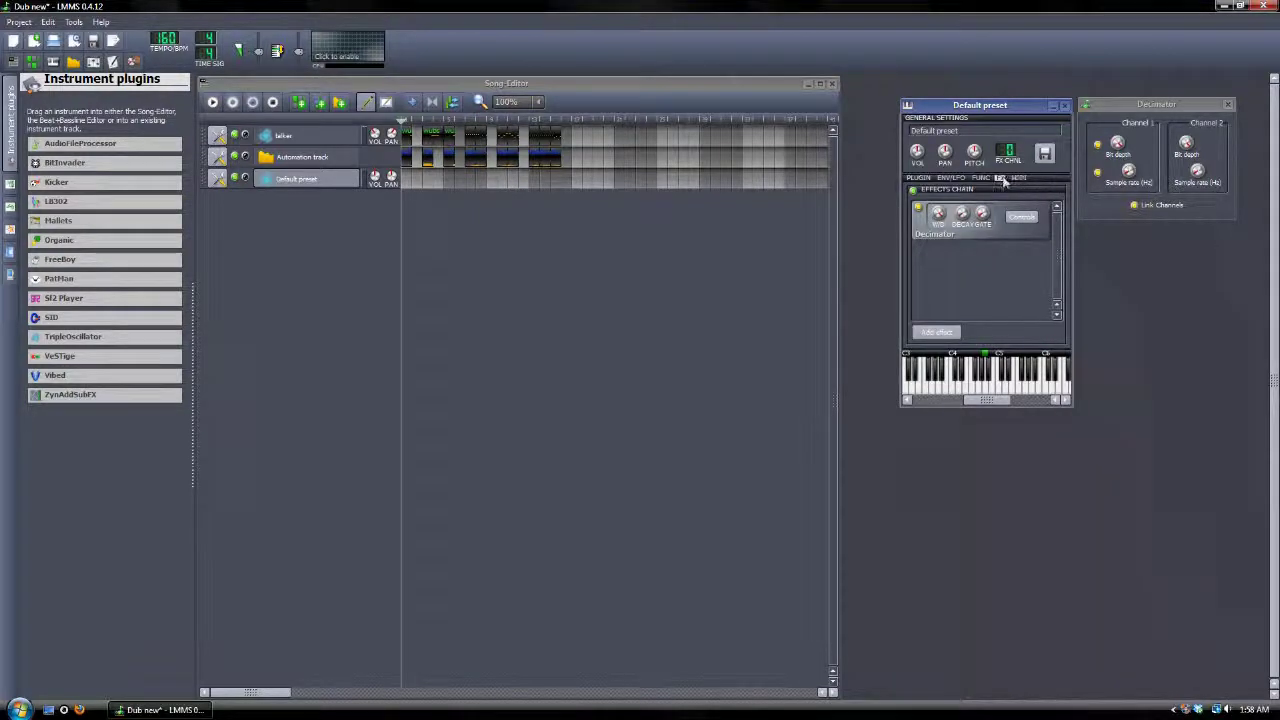
click(955, 179)
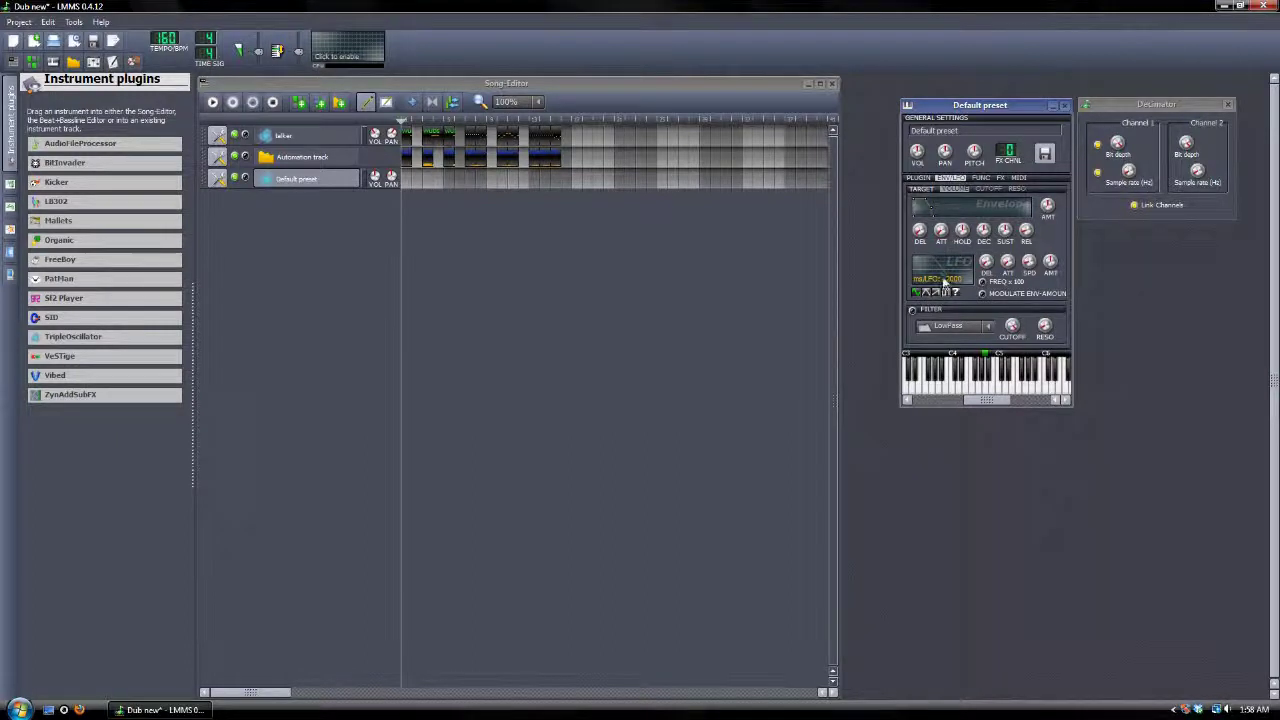
click(912, 310)
drag(1048, 331, 1015, 350)
- Add a second automation track to the song and collapse the instrument plugins list
click(339, 102)
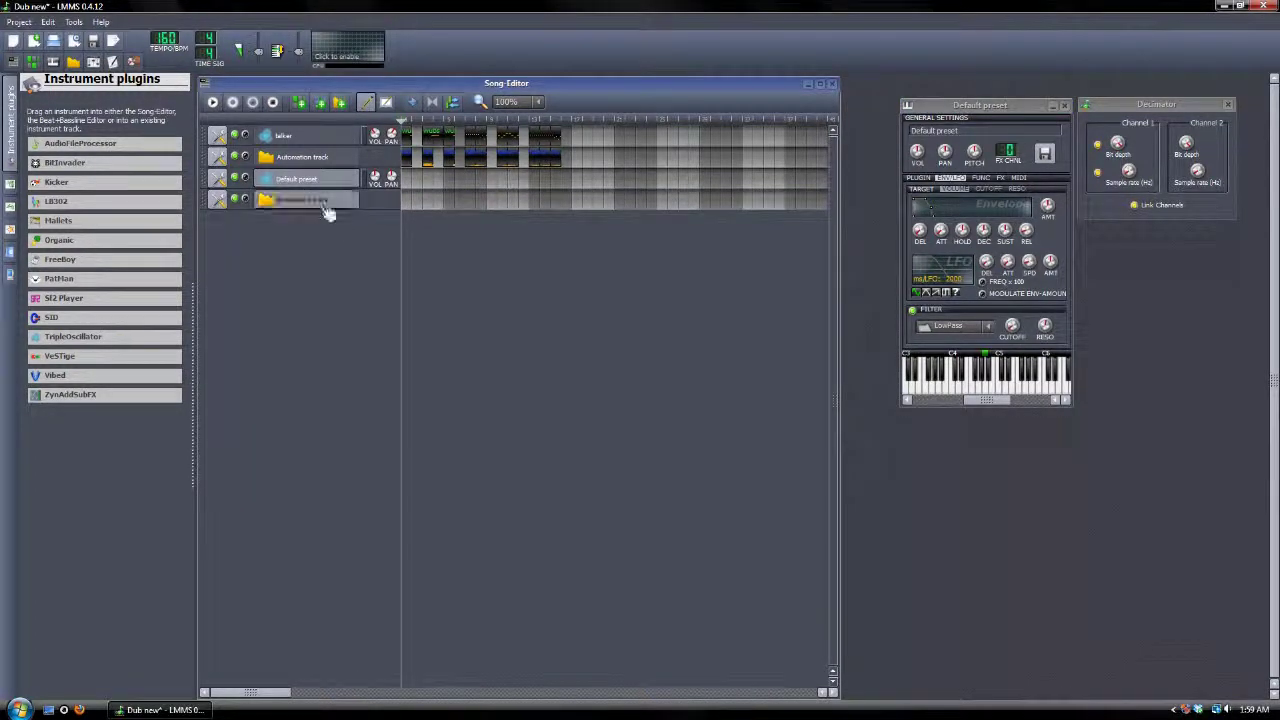
click(11, 100)
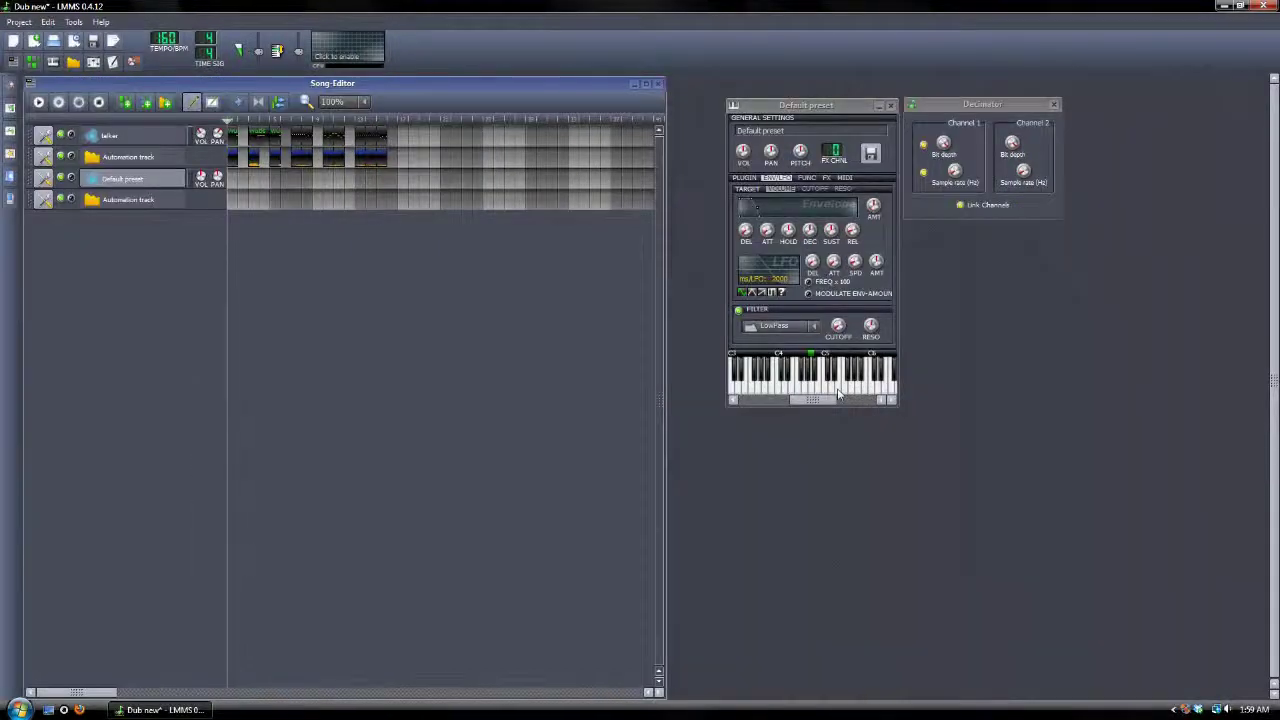
click(858, 314)
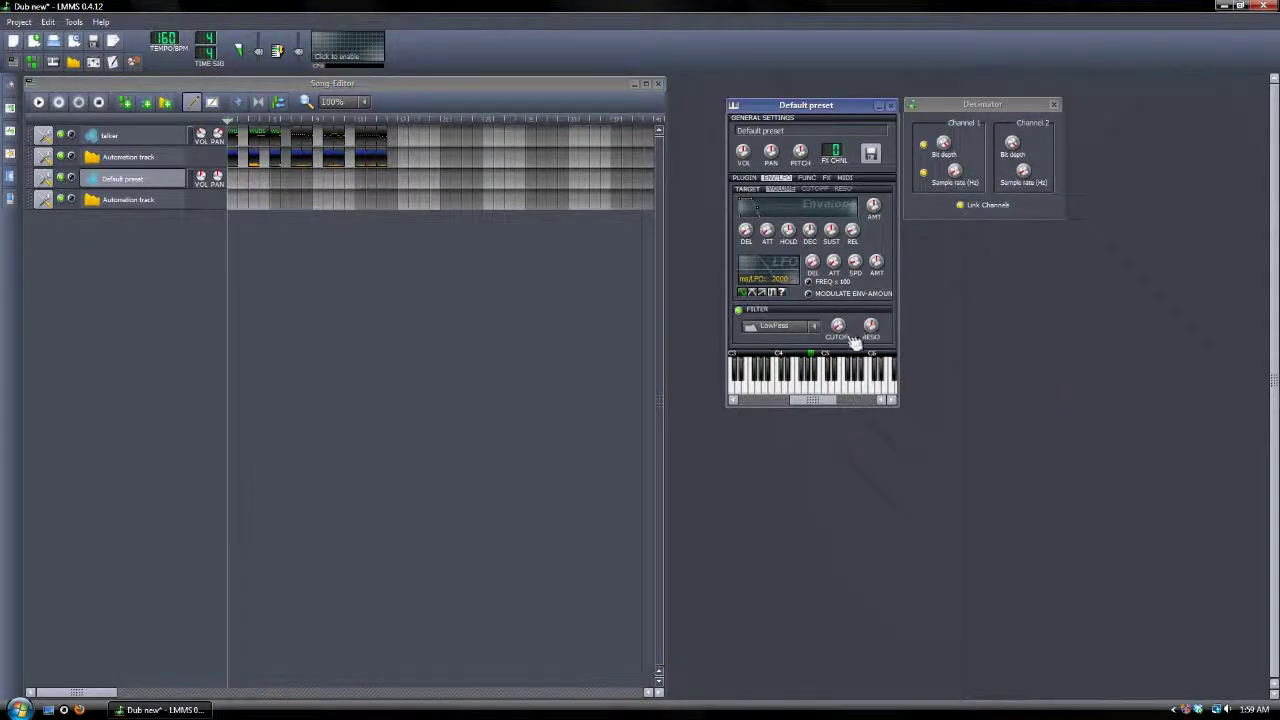
drag(850, 340, 850, 342)
click(165, 103)
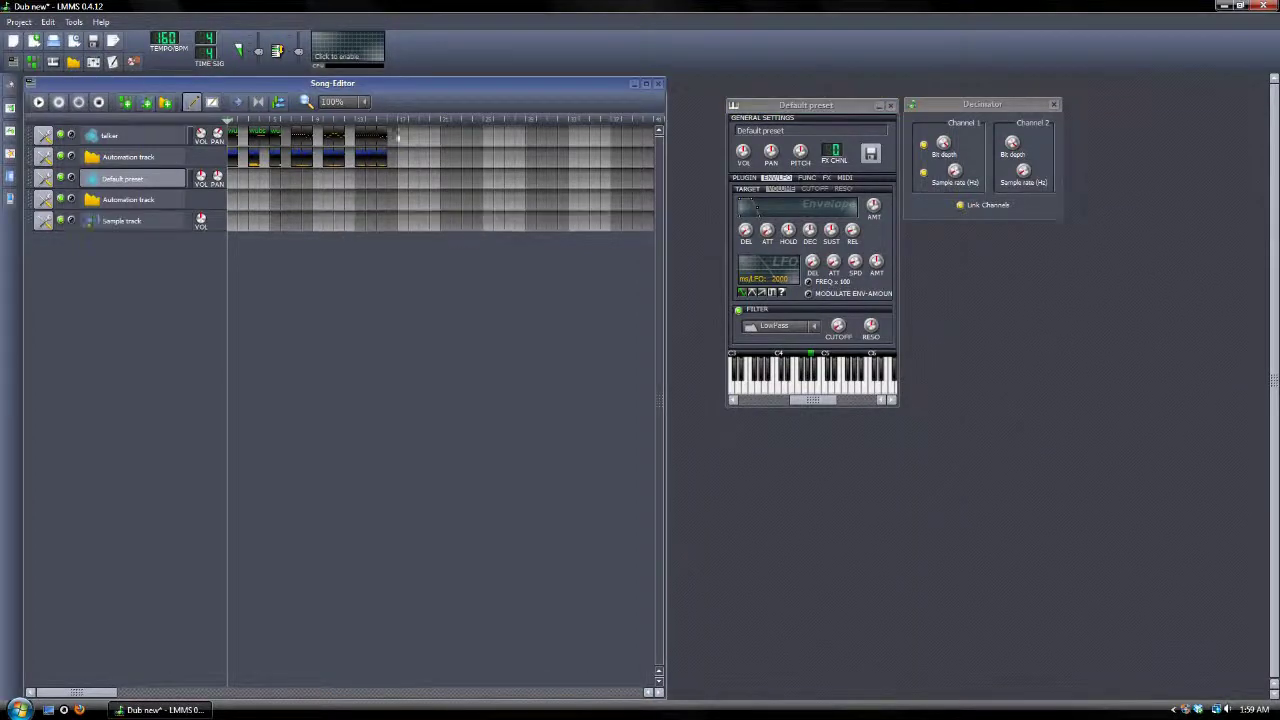
click(42, 220)
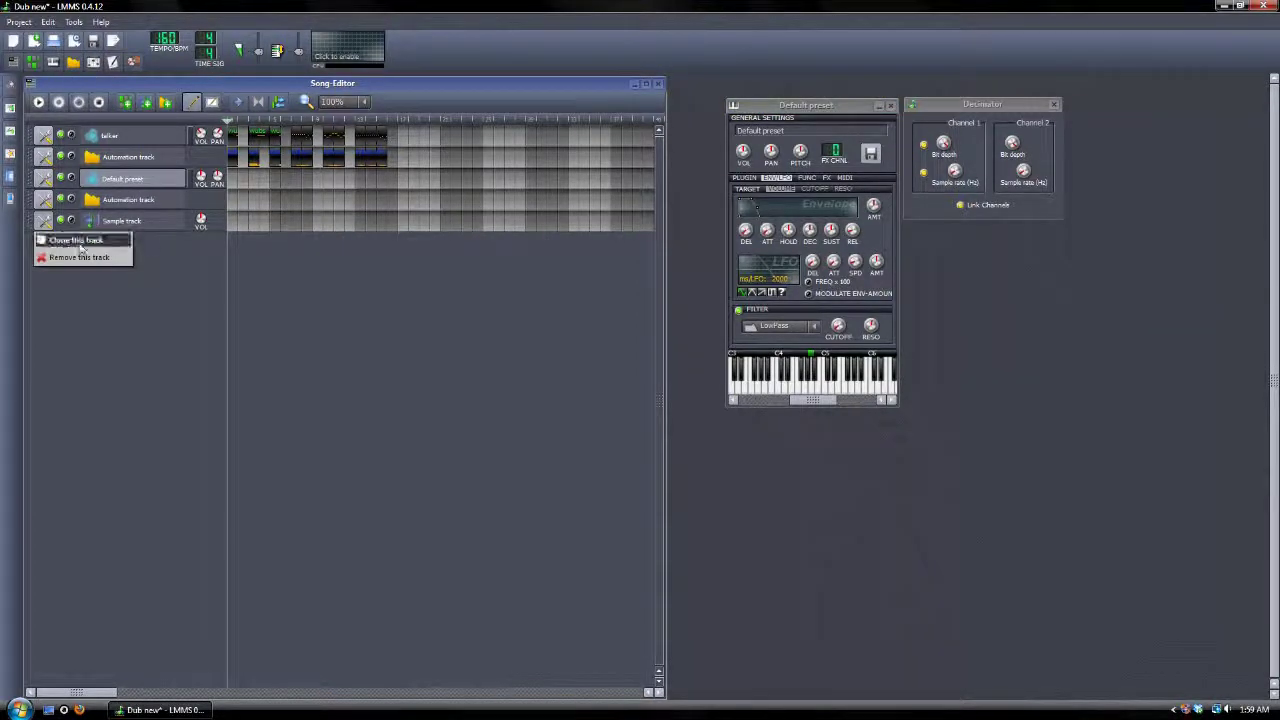
click(142, 236)
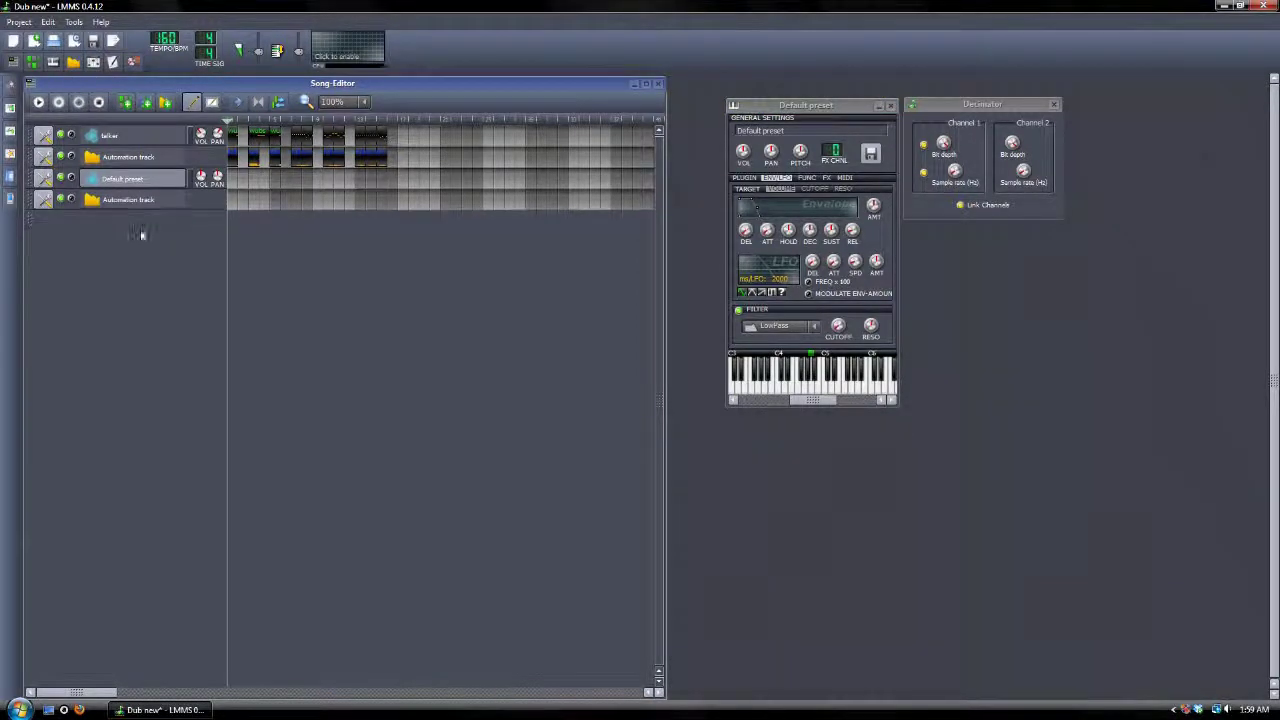
- Create a pattern on the Default preset track after the existing clips, with four half-bar notes alternating between G3 and A3
double_click(405, 182)
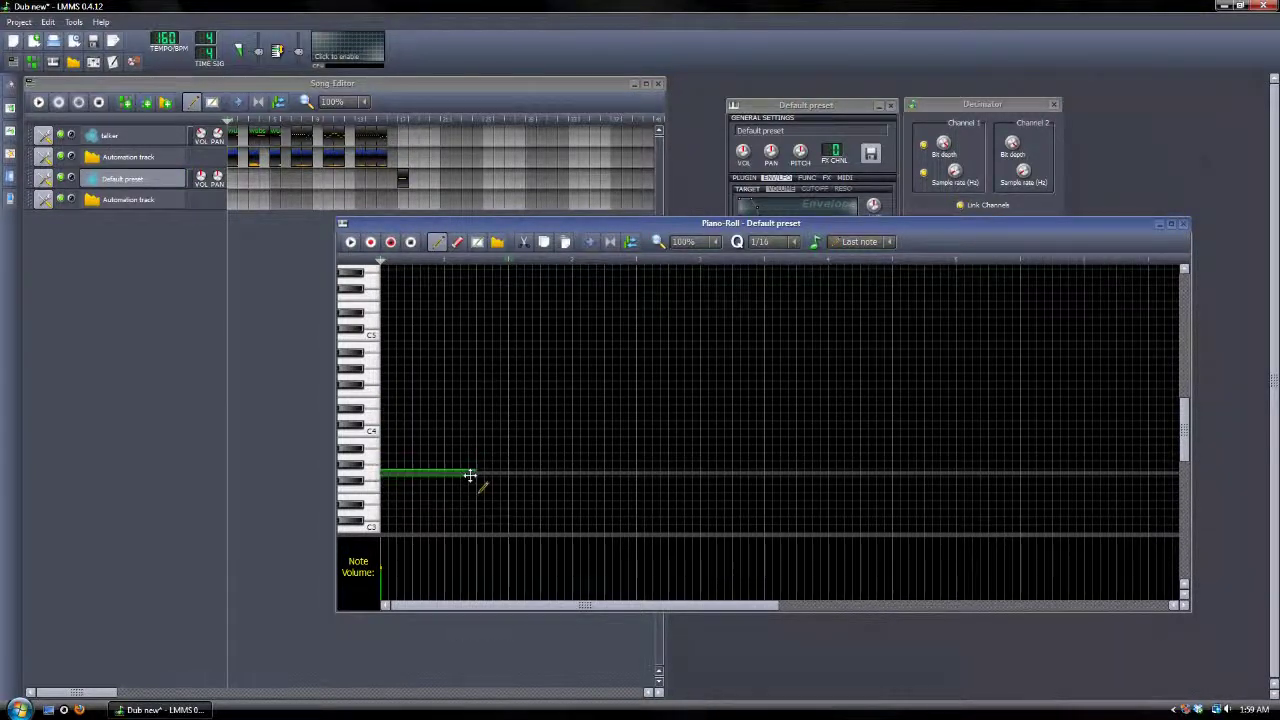
drag(487, 485, 451, 486)
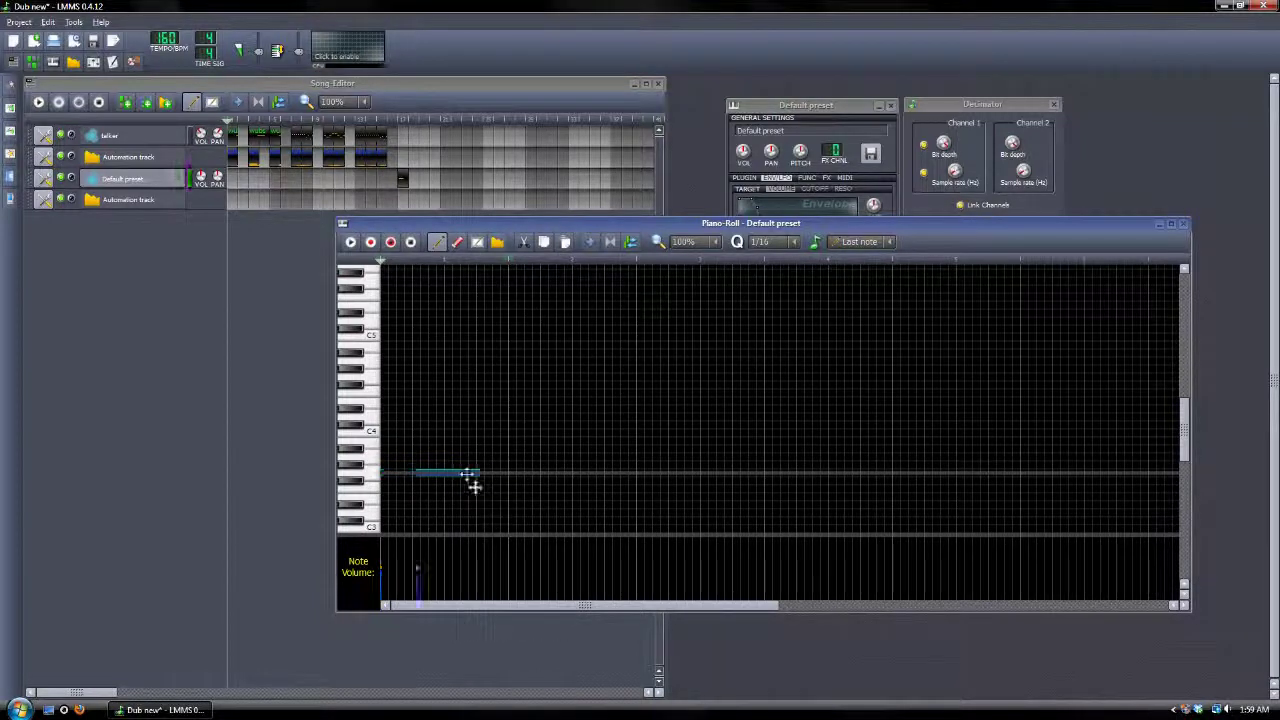
drag(475, 487, 439, 487)
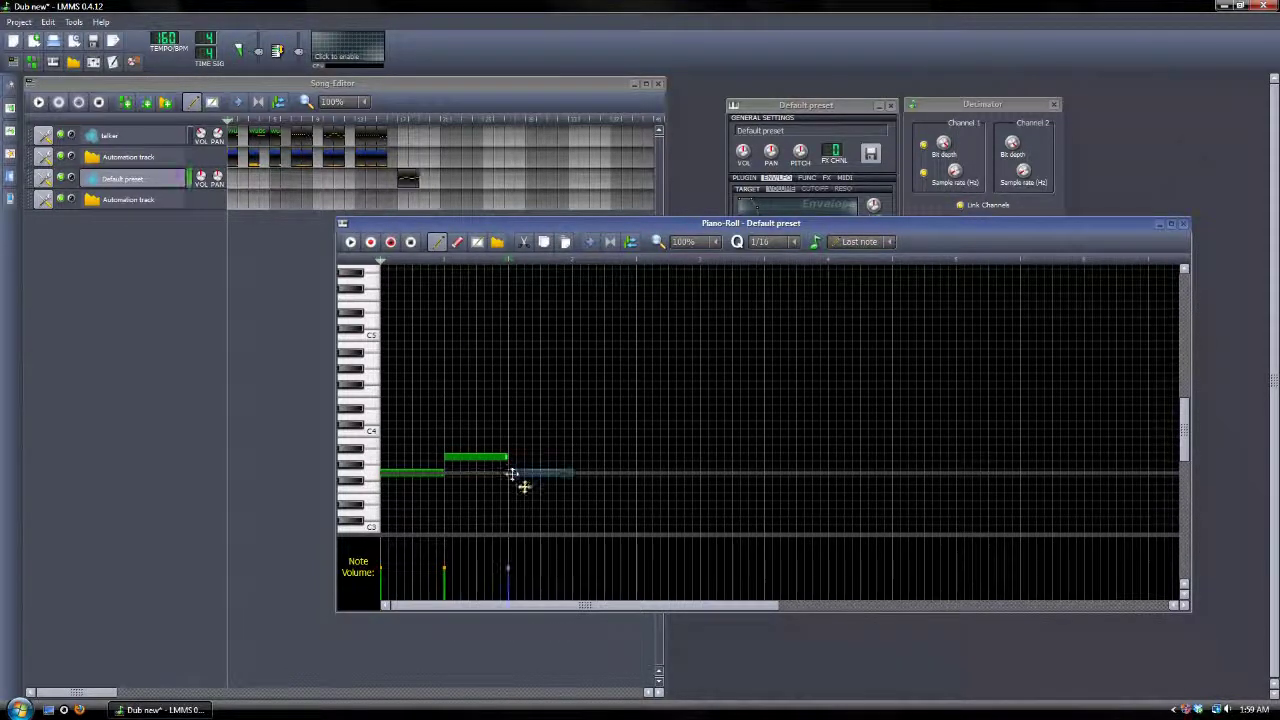
click(512, 473)
click(578, 457)
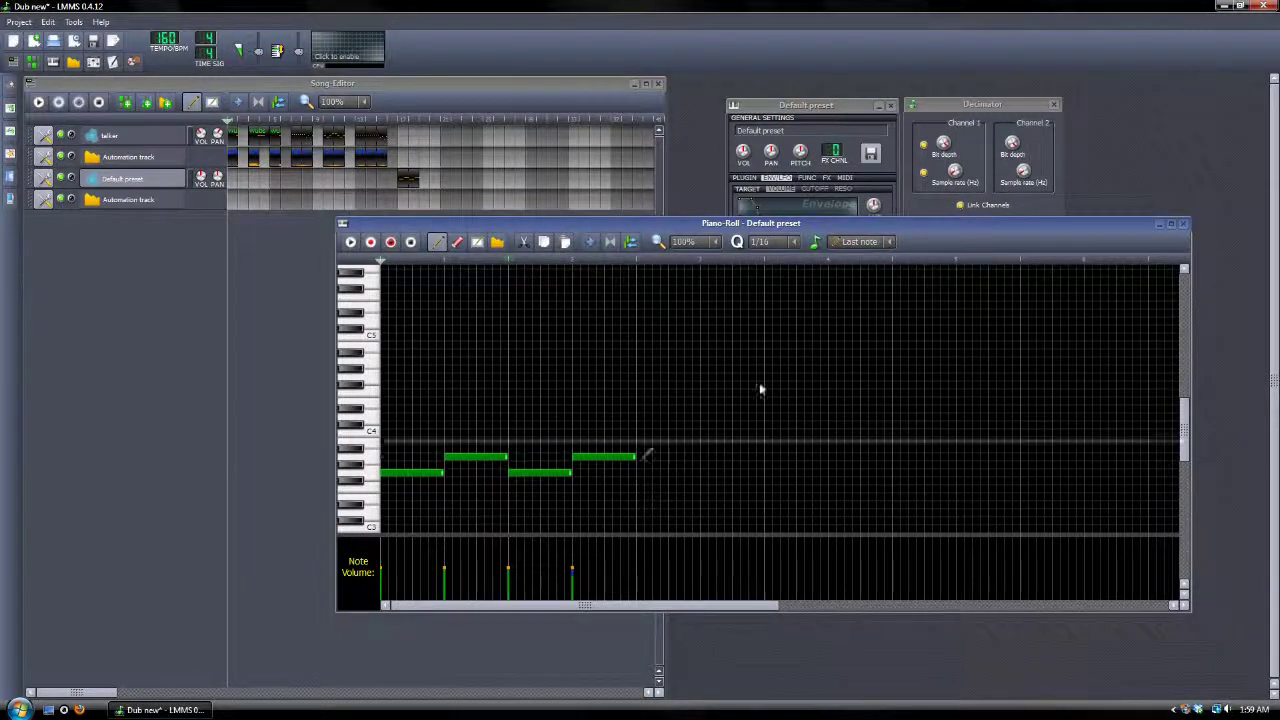
click(1183, 224)
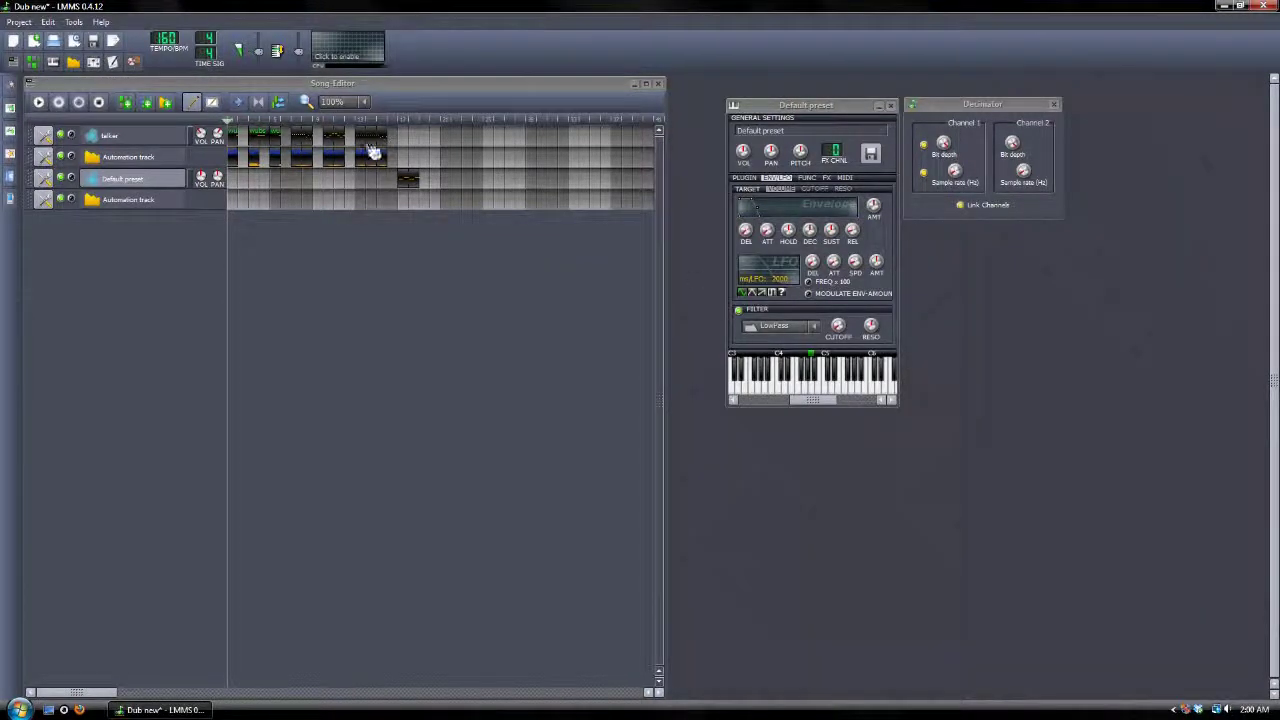
- Add an automation clip below the new pattern, extend it to the pattern's length, and link the filter's cutoff knob to it
click(403, 197)
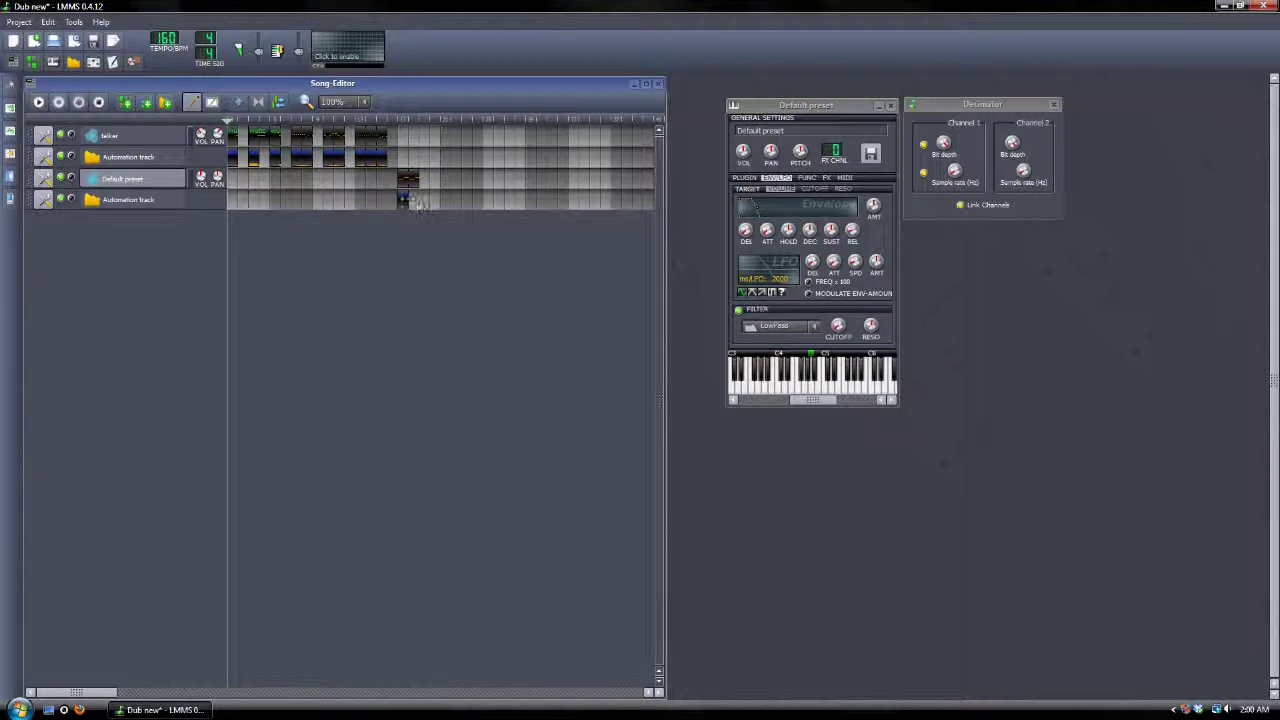
drag(407, 201, 412, 201)
click(843, 336)
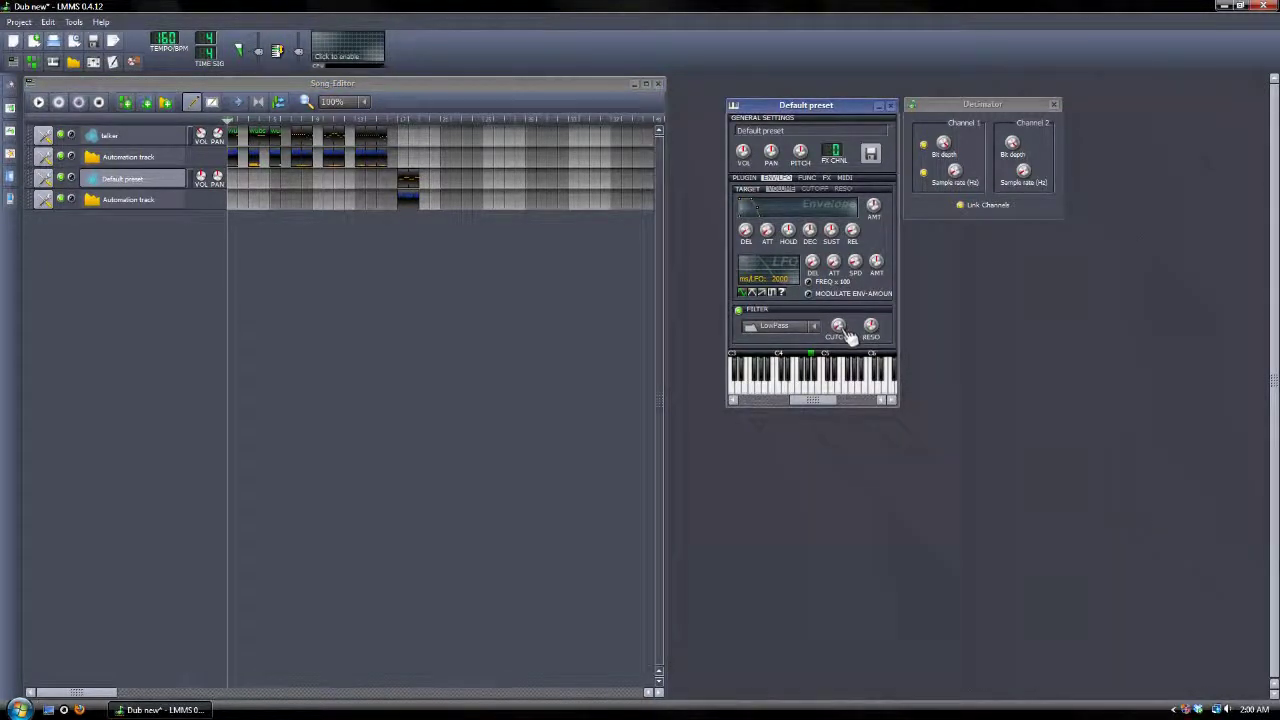
- Open the cutoff automation clip for editing and shrink the Automation Editor to a smaller floating window
double_click(412, 200)
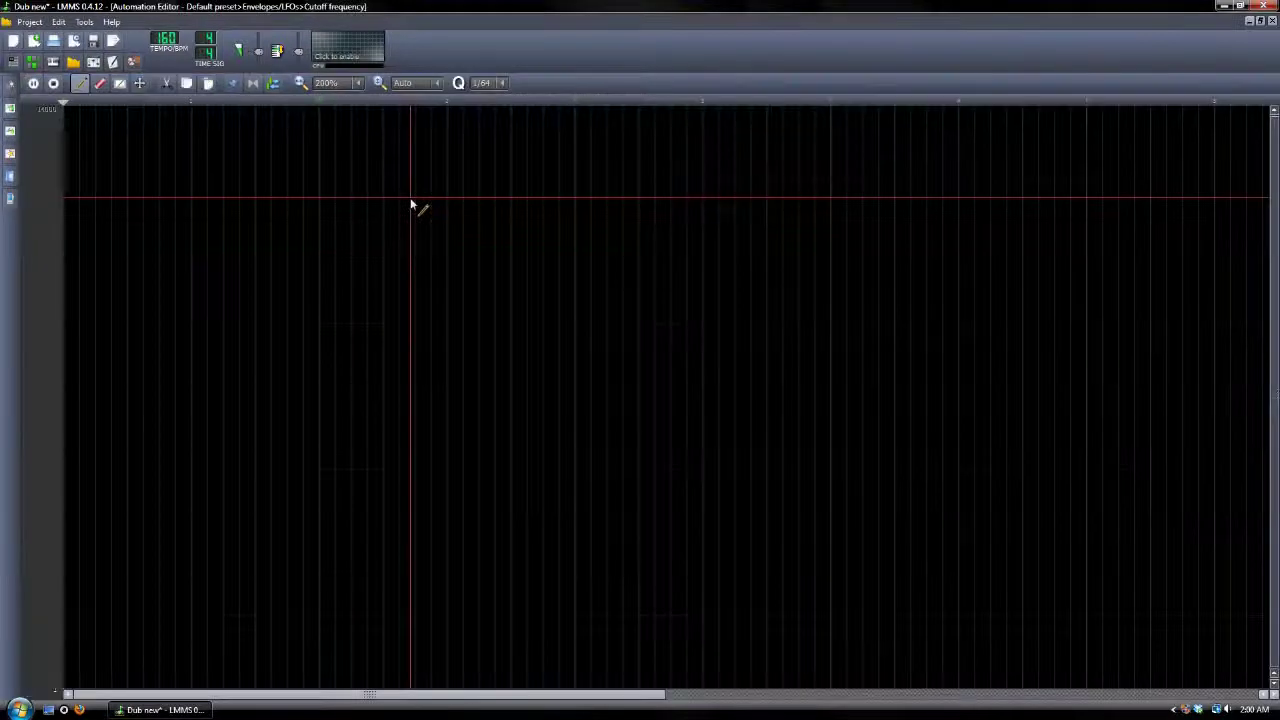
click(1260, 21)
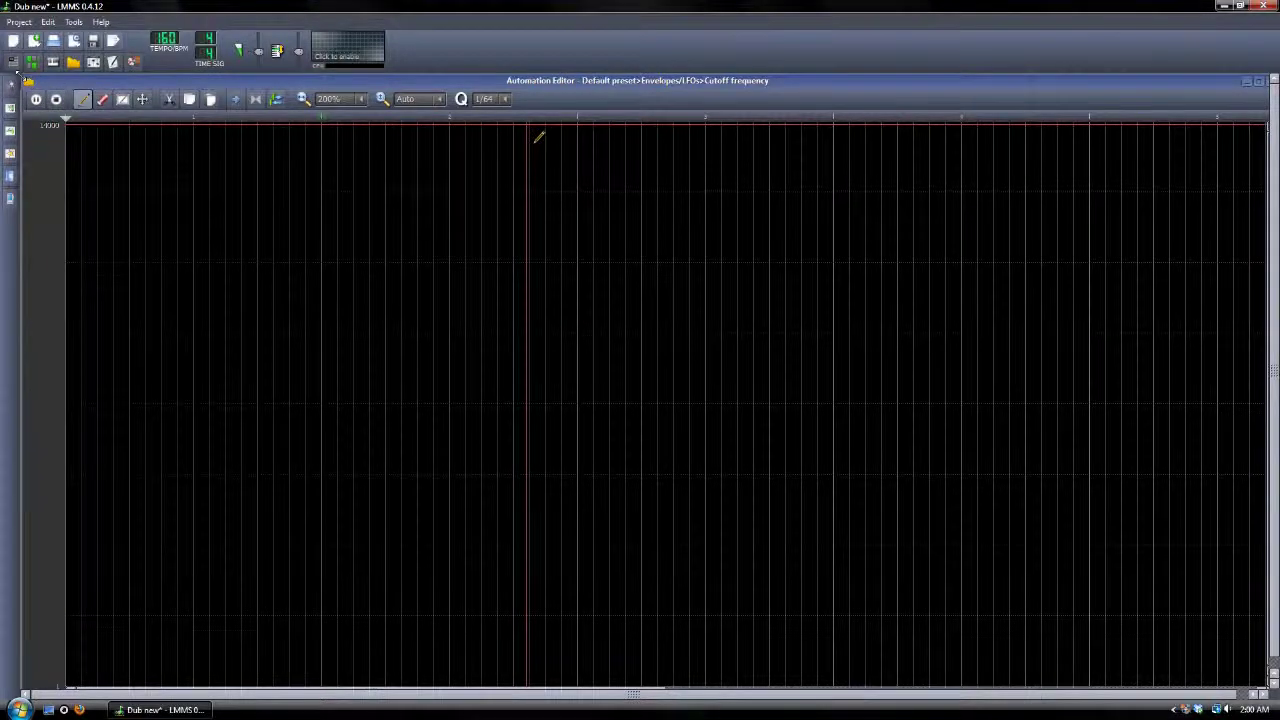
drag(21, 76, 398, 191)
drag(651, 201, 391, 135)
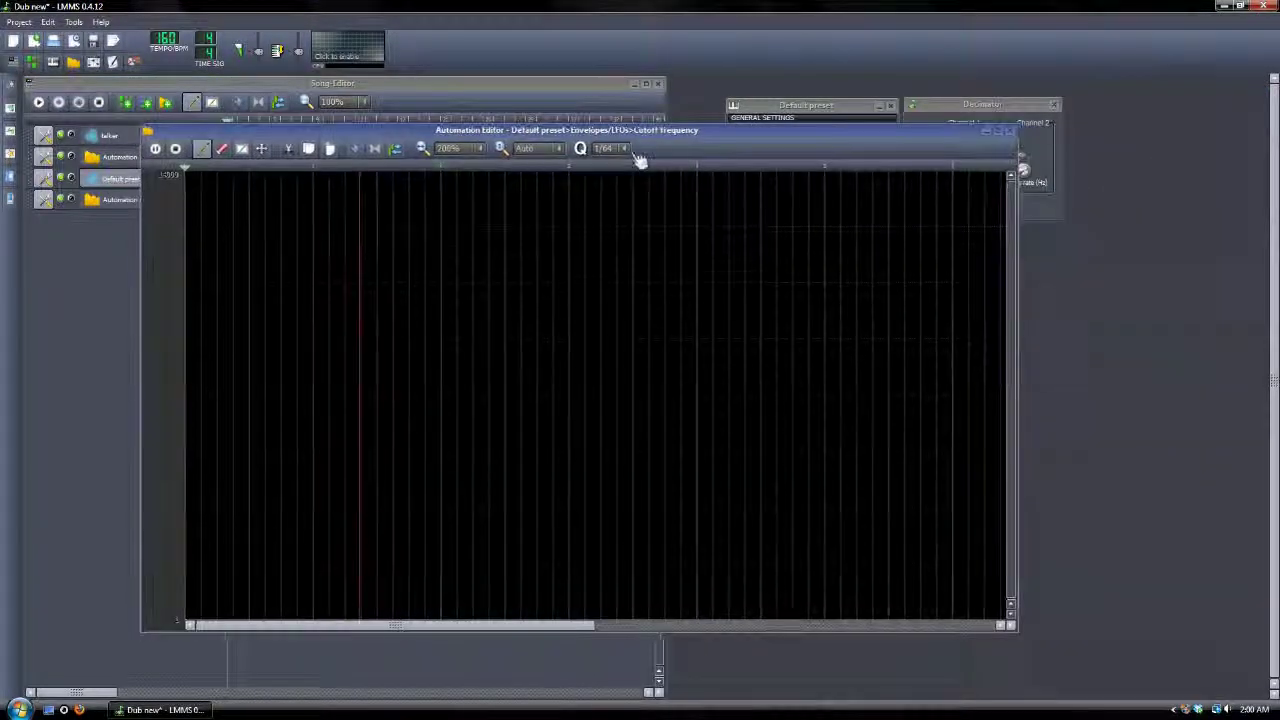
- Draw a freehand cutoff curve at 1/64 quantization that dips in the middle and rises again
click(622, 148)
click(610, 257)
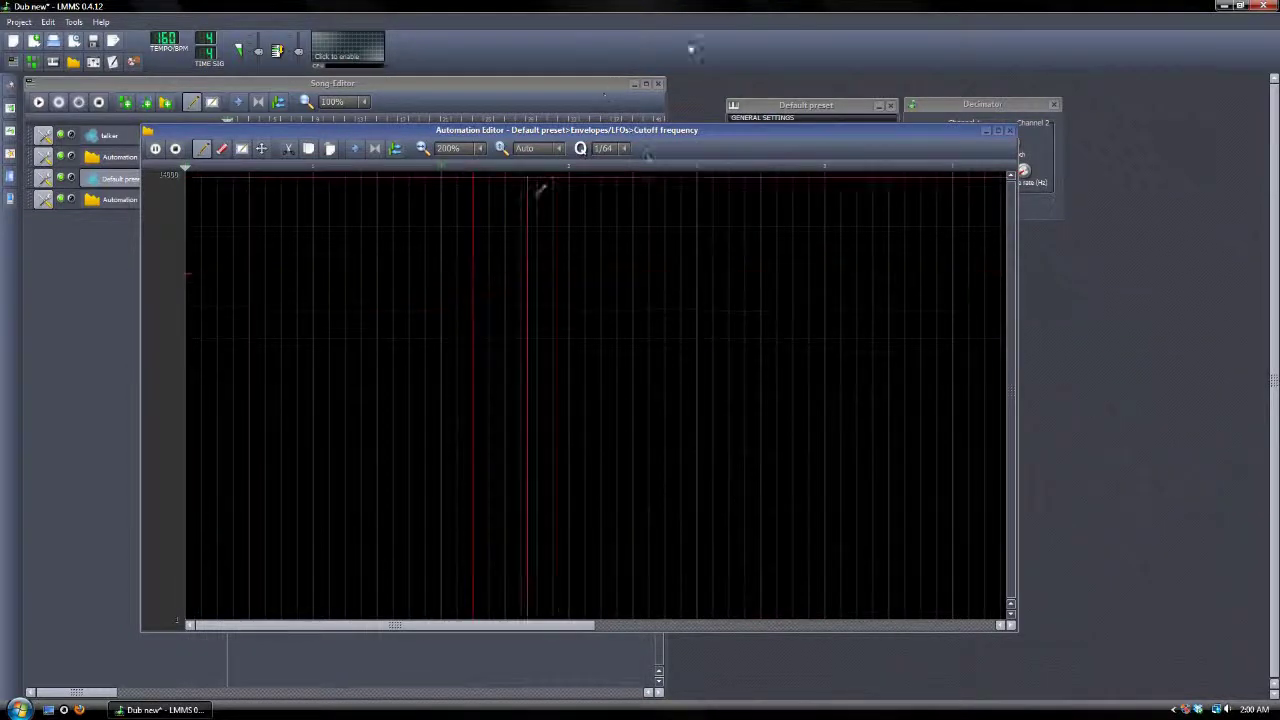
click(530, 438)
mouse_move(530, 438)
mouse_down()
mouse_move(657, 414)
mouse_move(540, 341)
mouse_move(412, 477)
mouse_move(623, 364)
mouse_move(532, 478)
mouse_move(316, 434)
mouse_move(470, 458)
mouse_move(590, 447)
mouse_up()
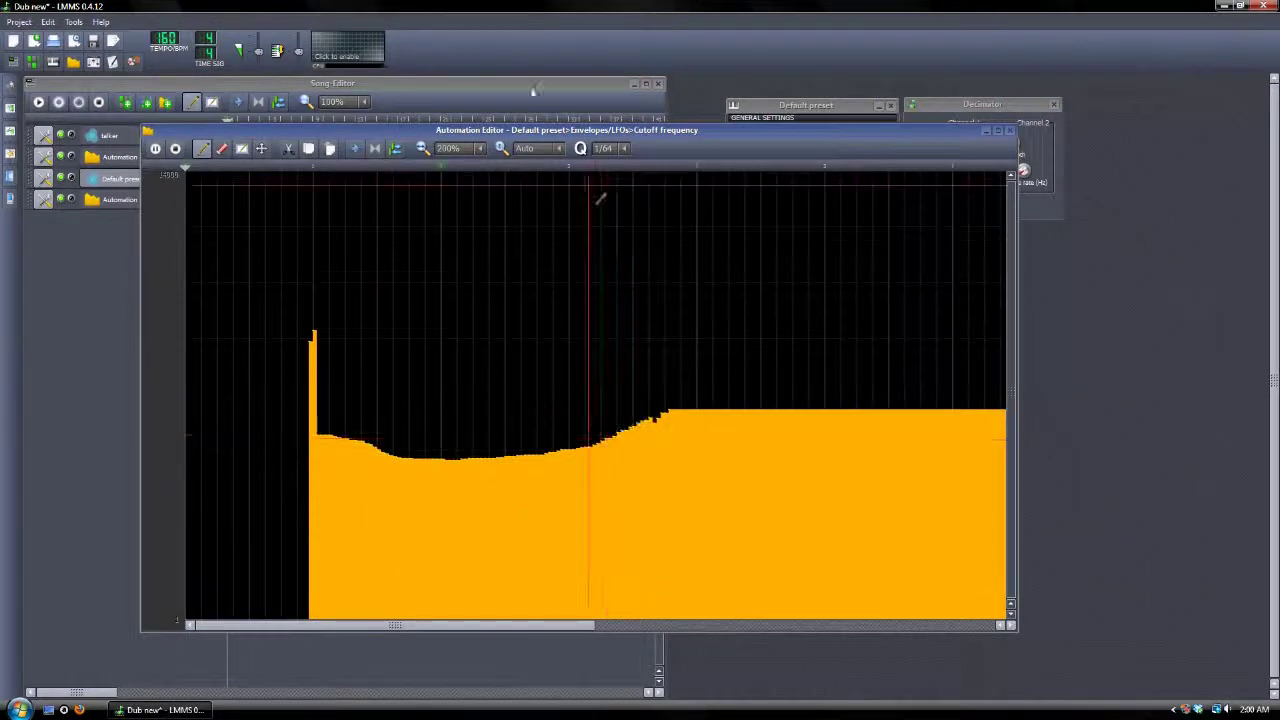
- Set the automation quantization to 1/1 and draw coarse, descending cutoff values over the existing curve
click(625, 148)
click(612, 166)
mouse_move(232, 325)
mouse_down()
mouse_move(398, 346)
mouse_move(686, 308)
mouse_move(651, 362)
mouse_move(650, 427)
mouse_up()
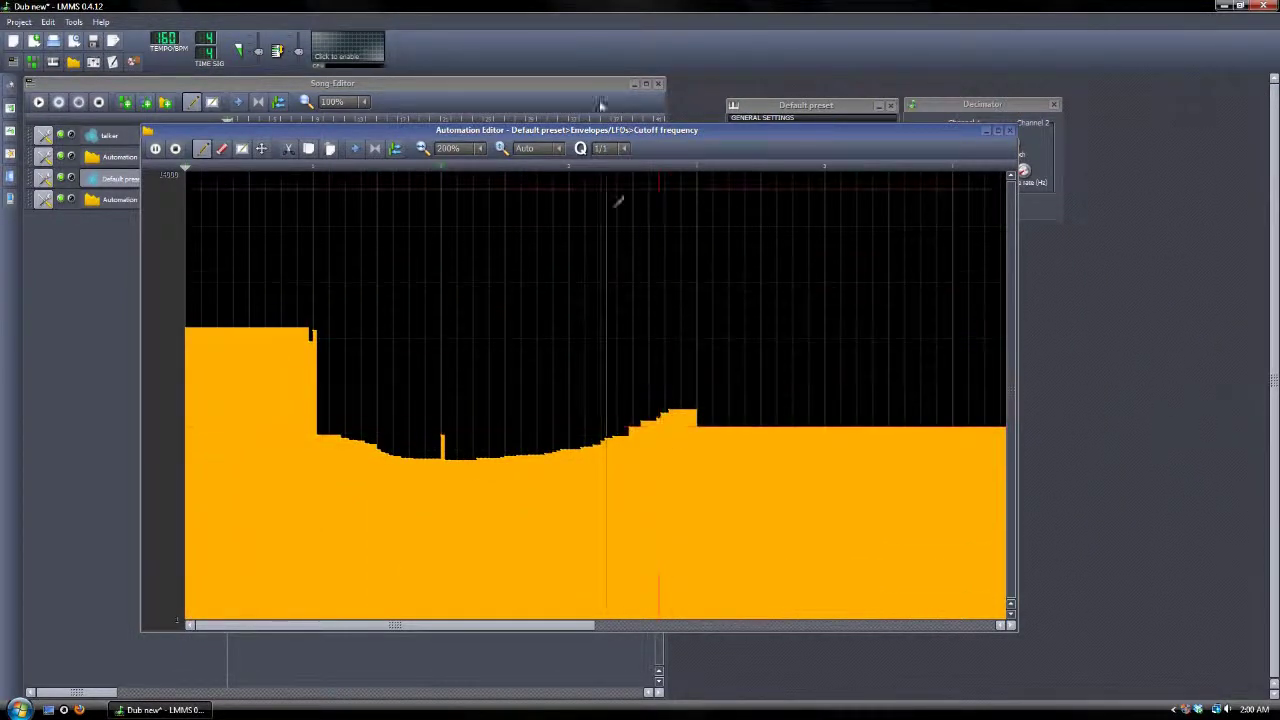
- Set the automation quantization to 1/64, clear the whole existing cutoff curve, and return to draw mode
click(625, 149)
click(615, 257)
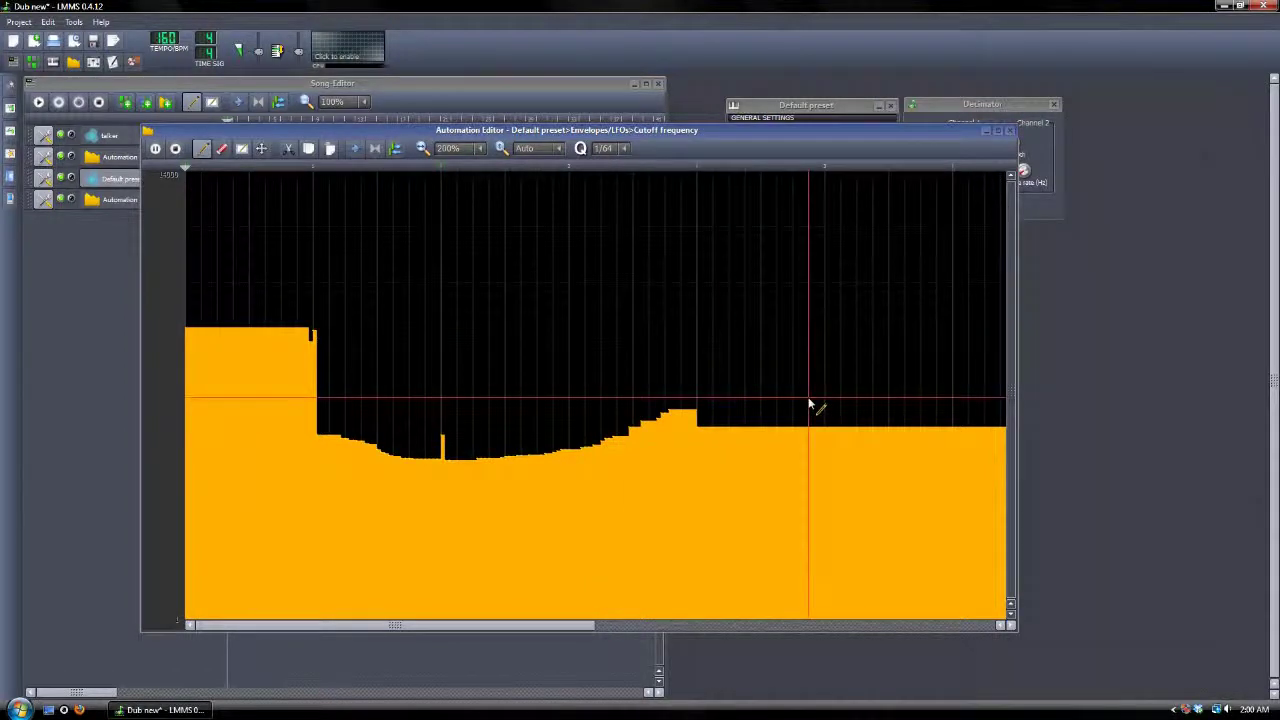
key(ctrl+a)
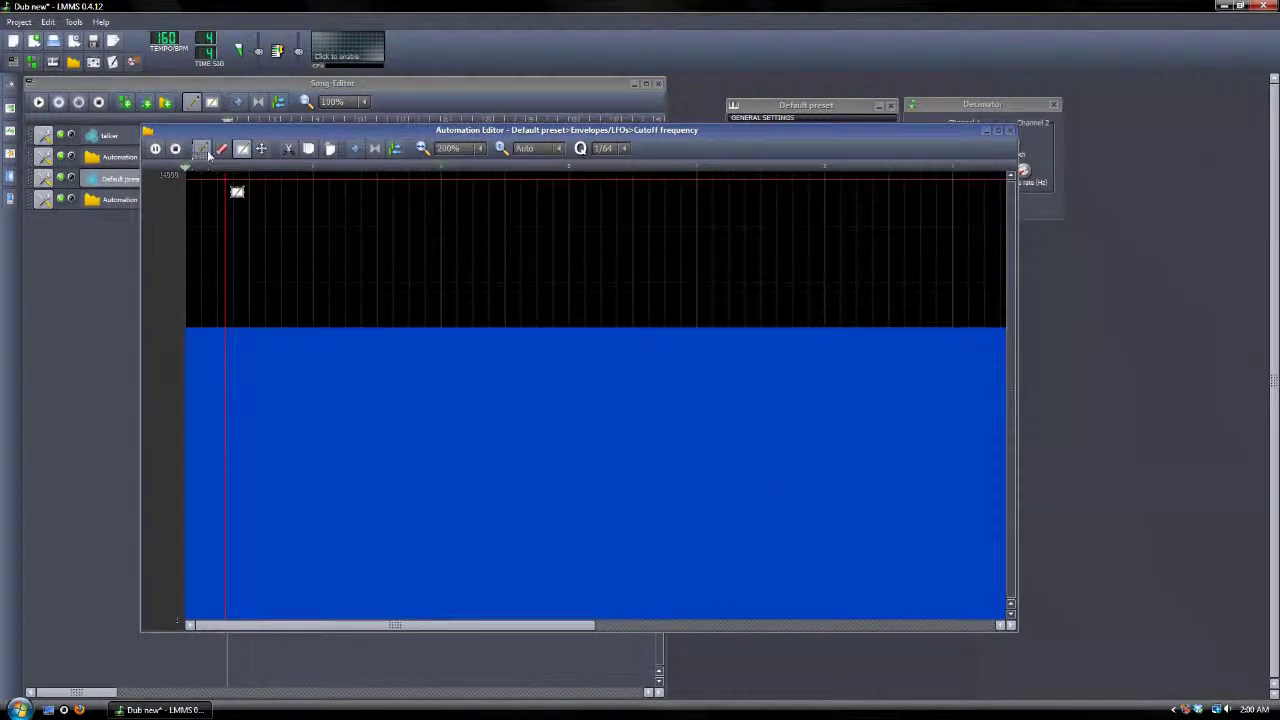
click(204, 149)
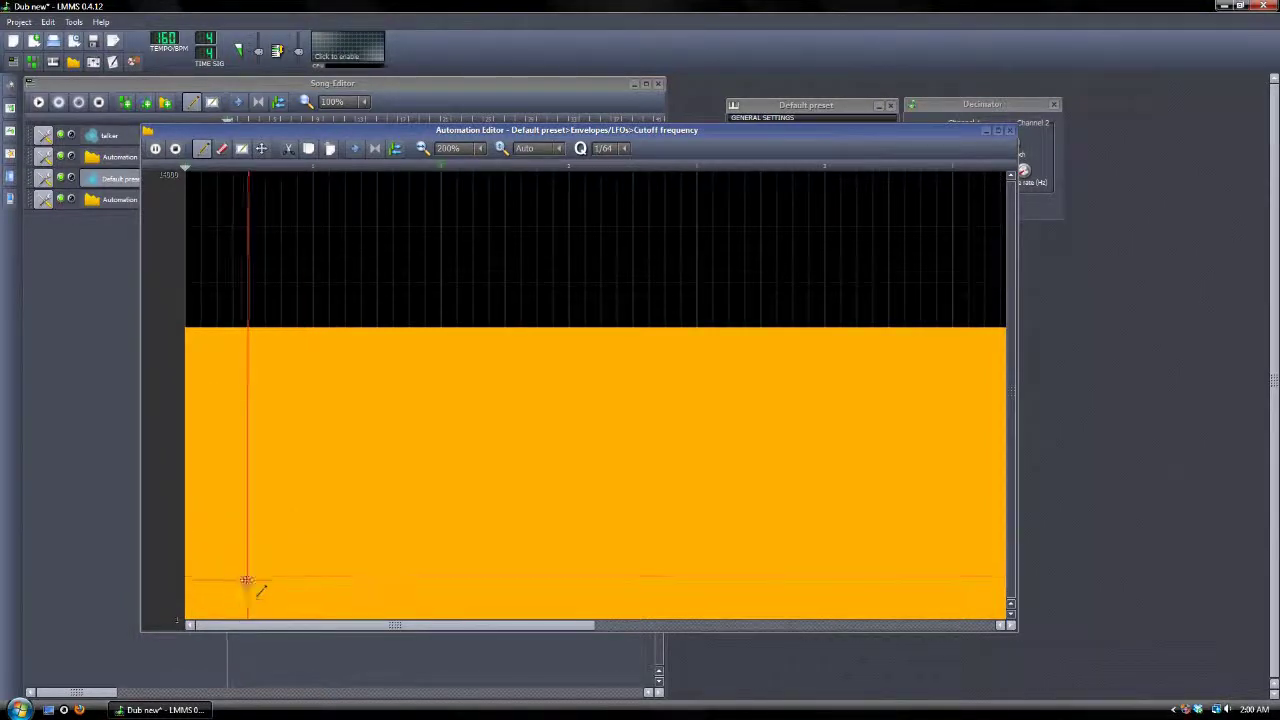
- Draw four low triangular cutoff humps in a row from the clip's start, keeping the values near the minimum
drag(247, 581, 151, 670)
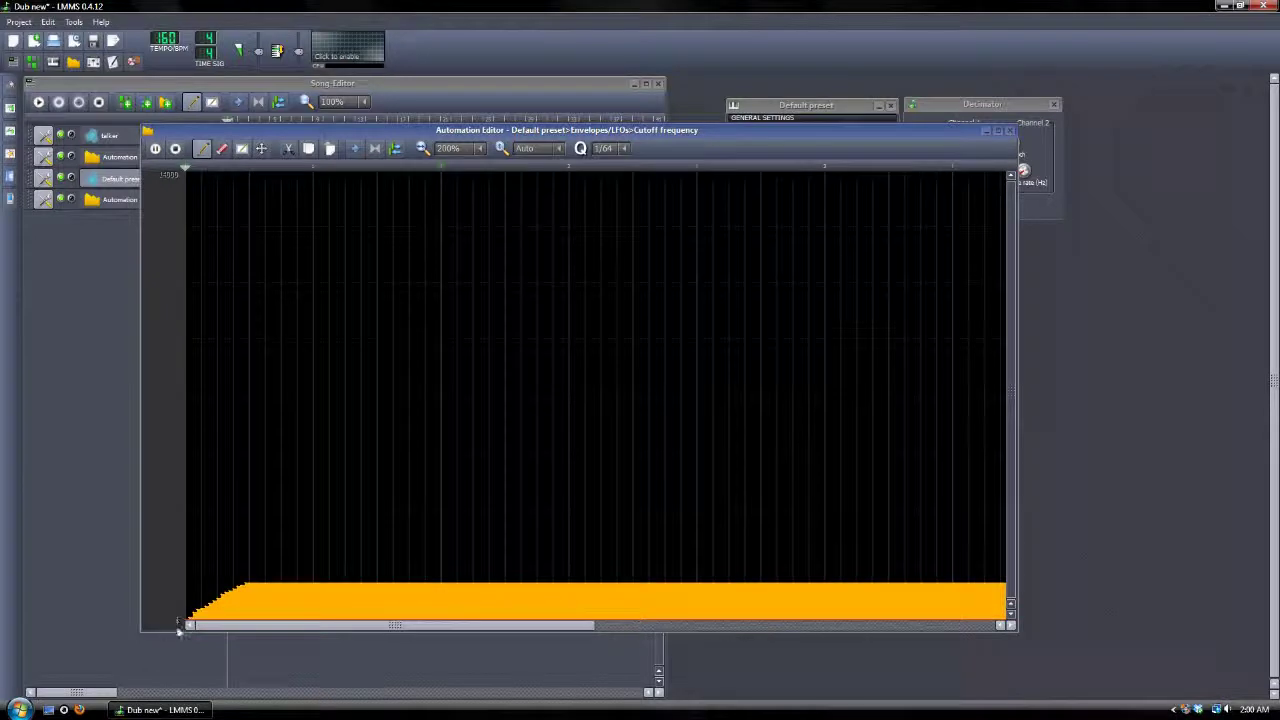
shift+click(248, 617)
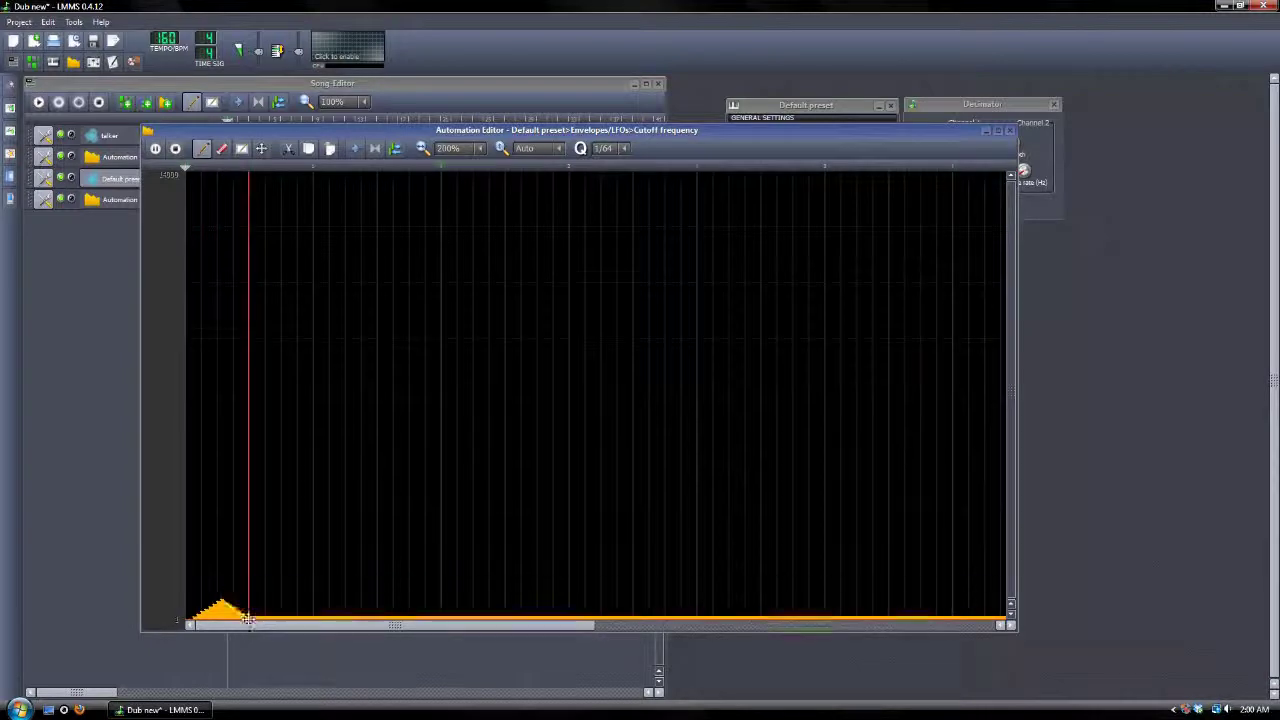
shift+click(316, 606)
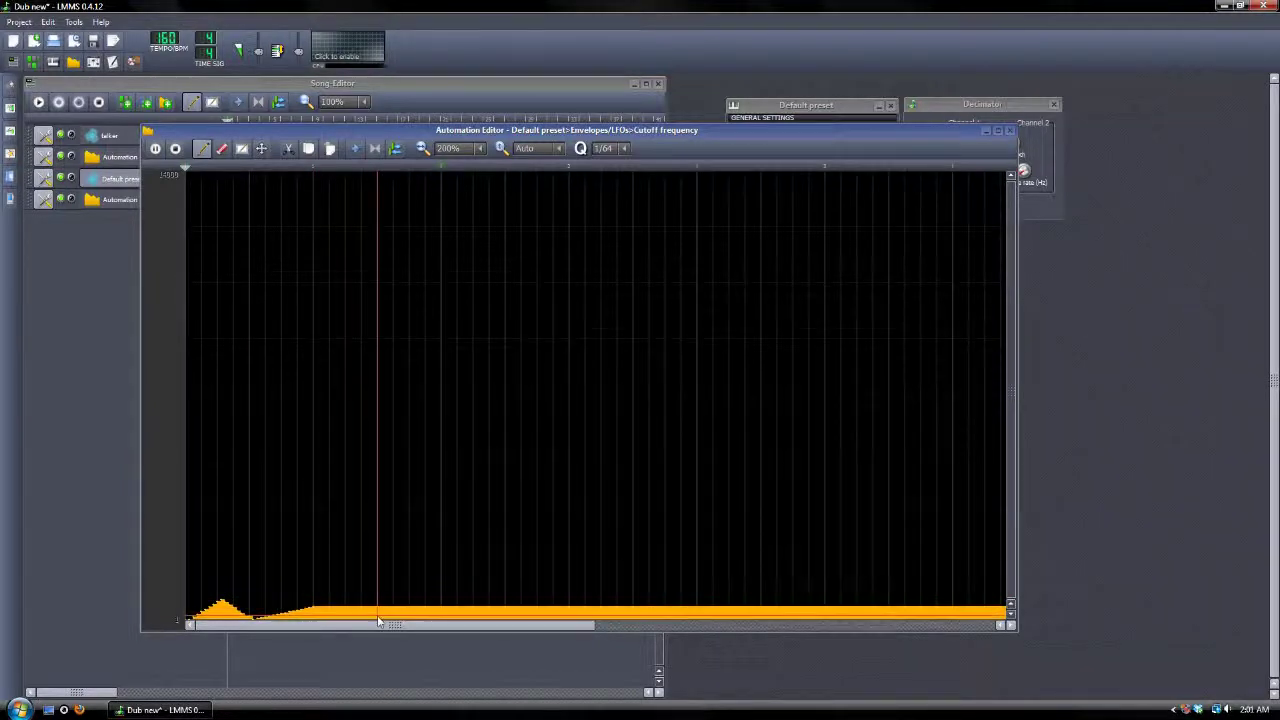
shift+click(378, 616)
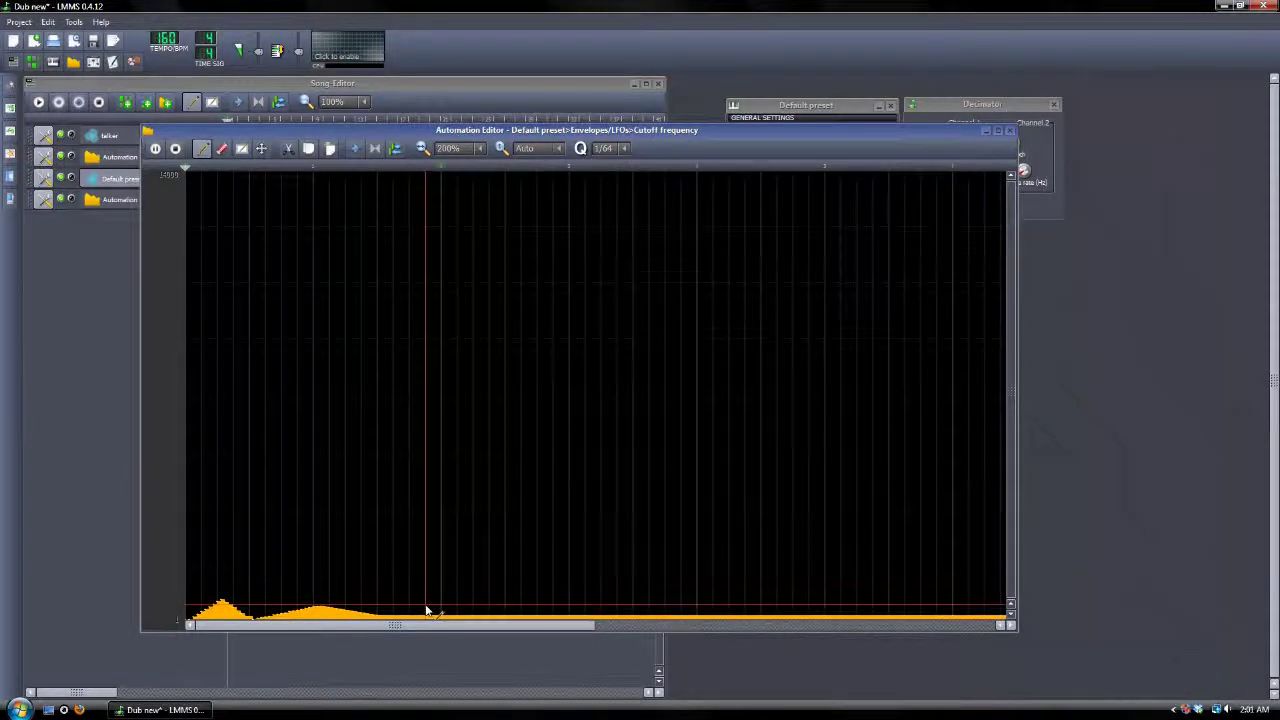
click(428, 606)
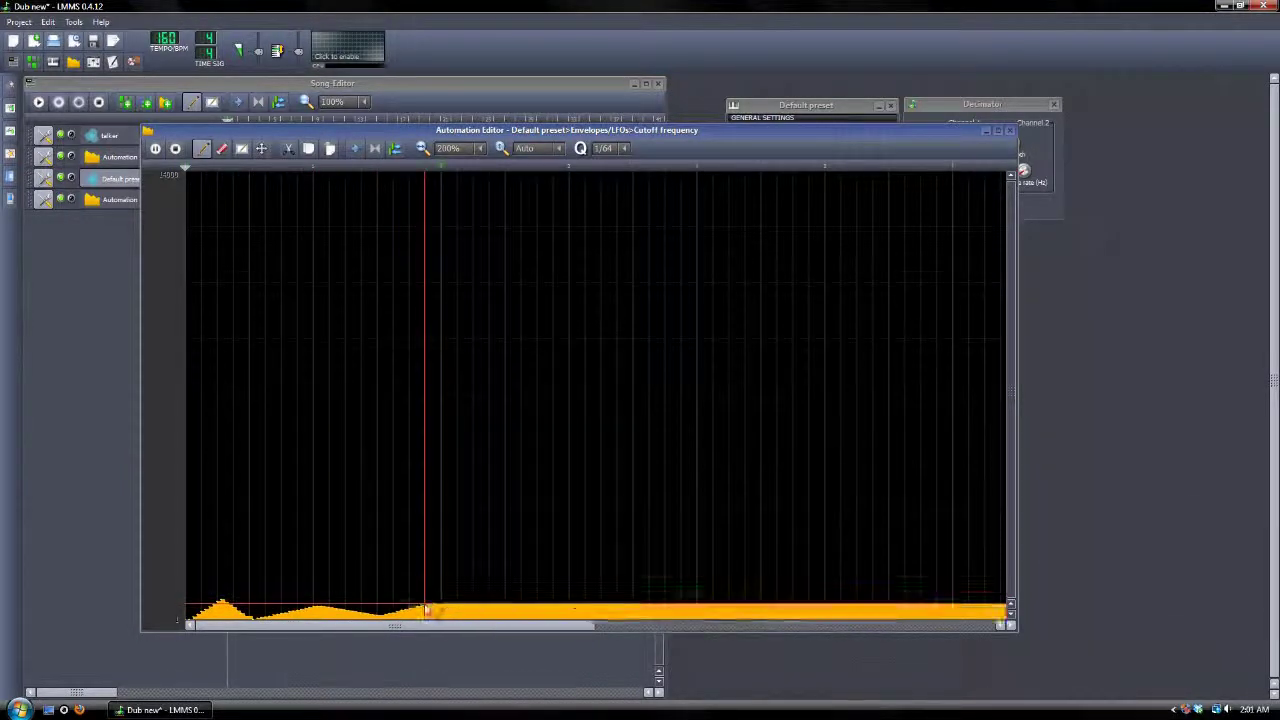
click(502, 619)
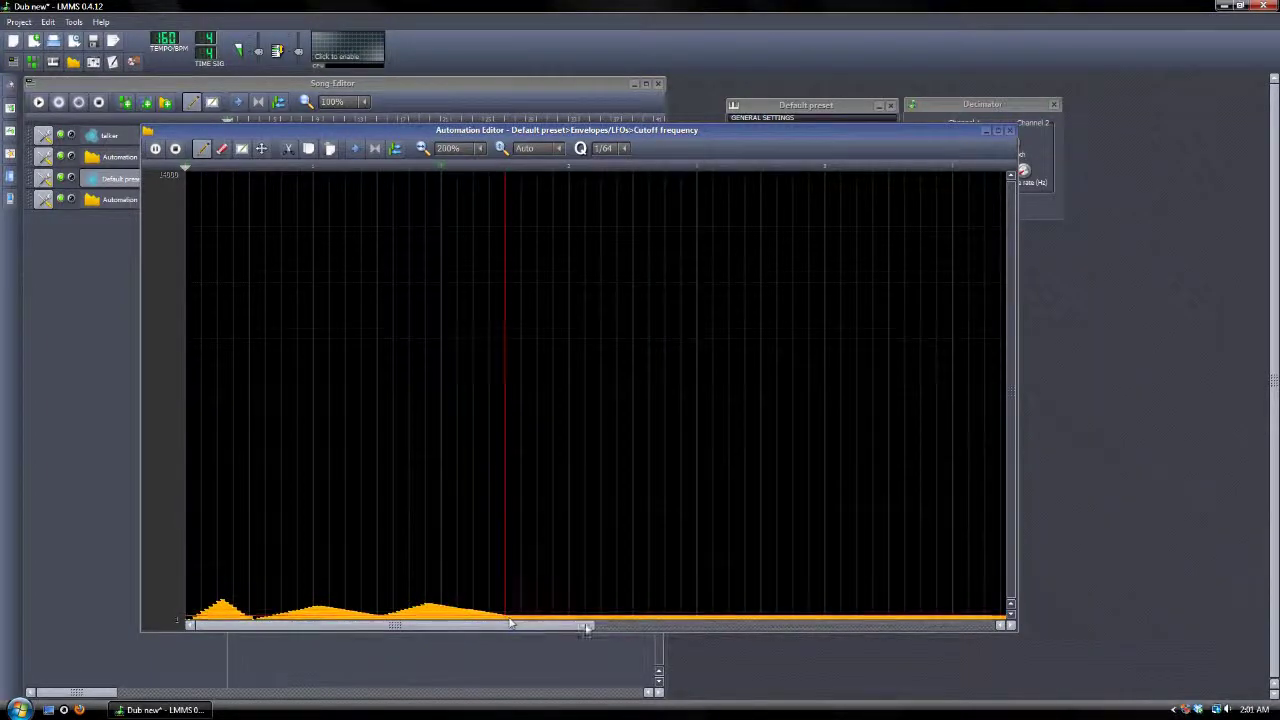
click(571, 606)
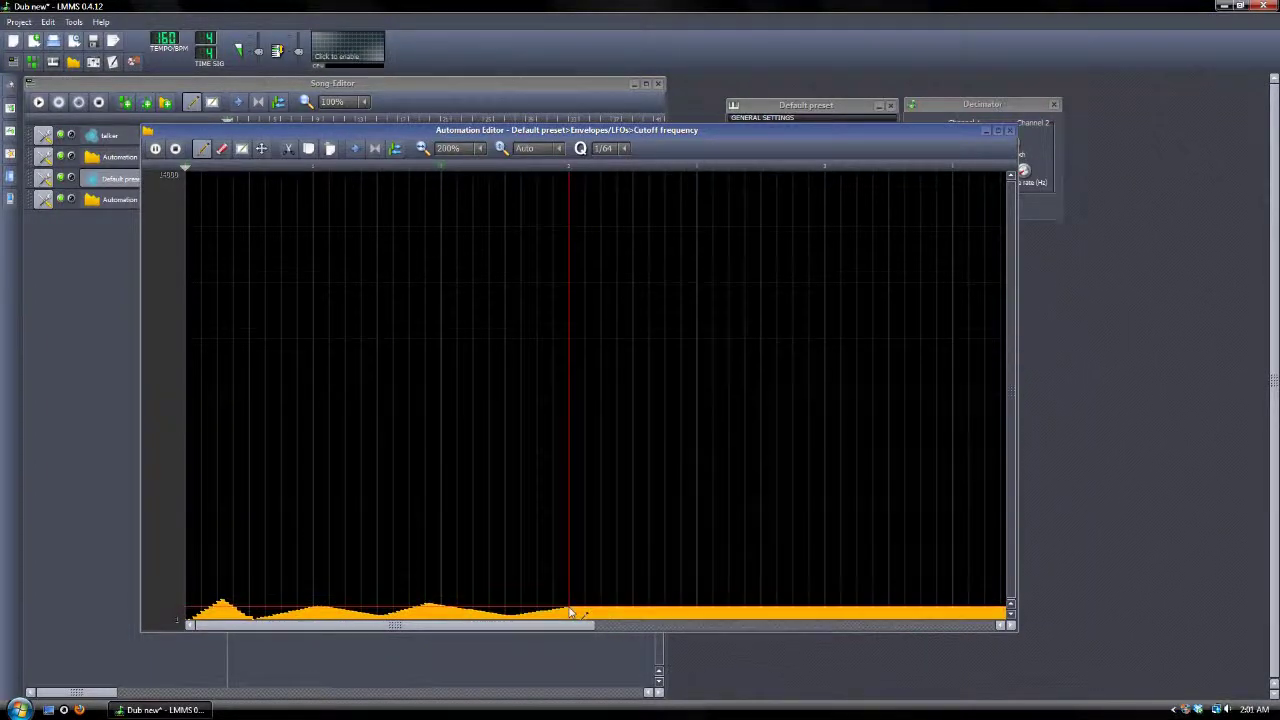
click(632, 619)
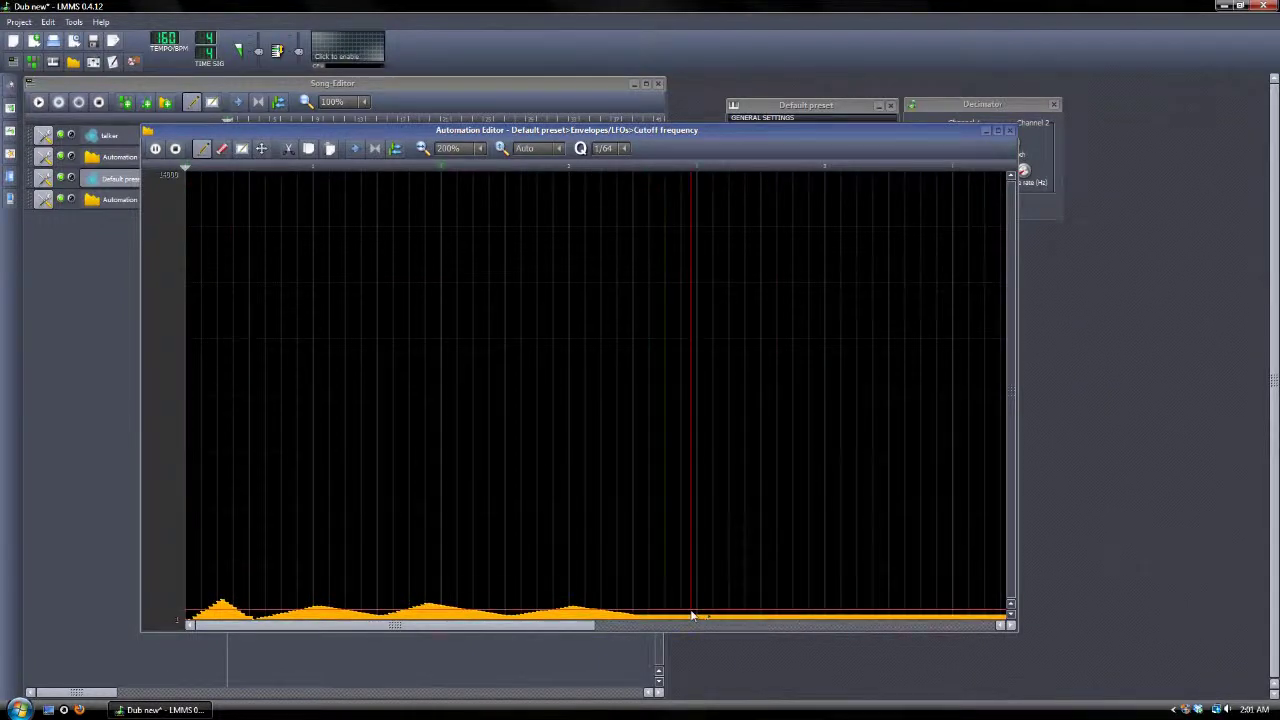
- Close the Automation Editor and play the song from the start of the new bass pattern
click(1009, 132)
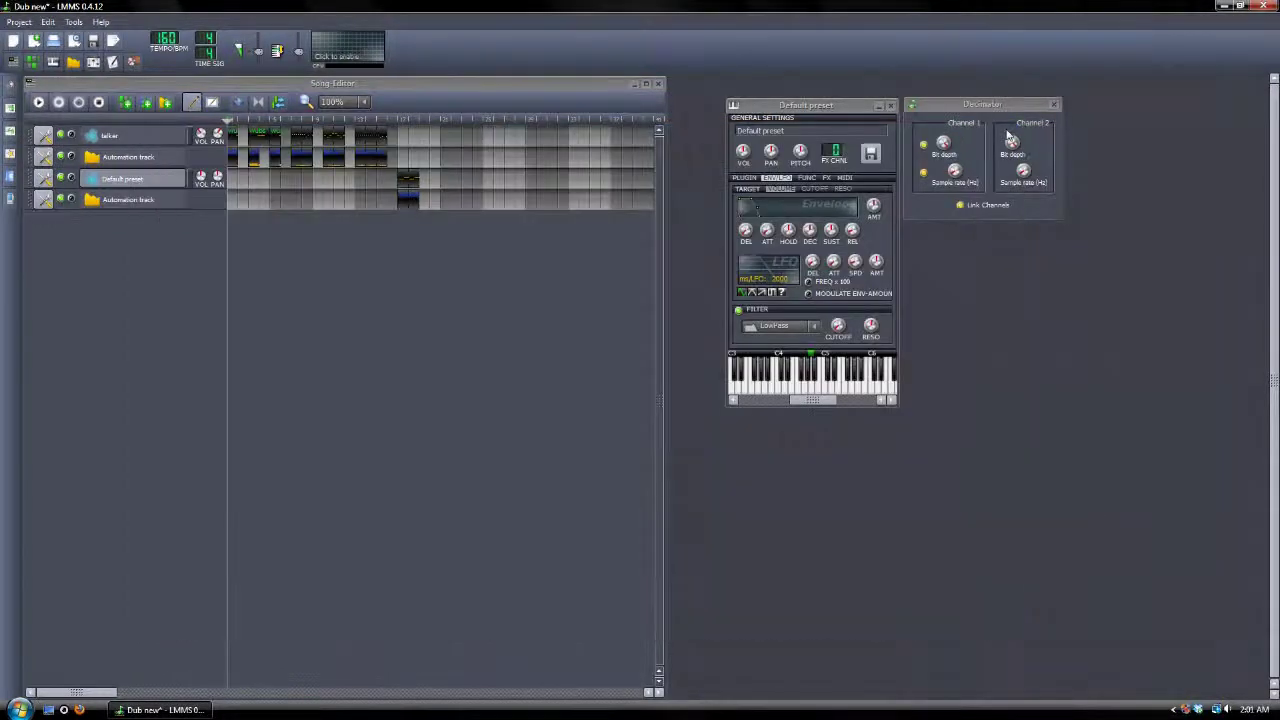
click(414, 211)
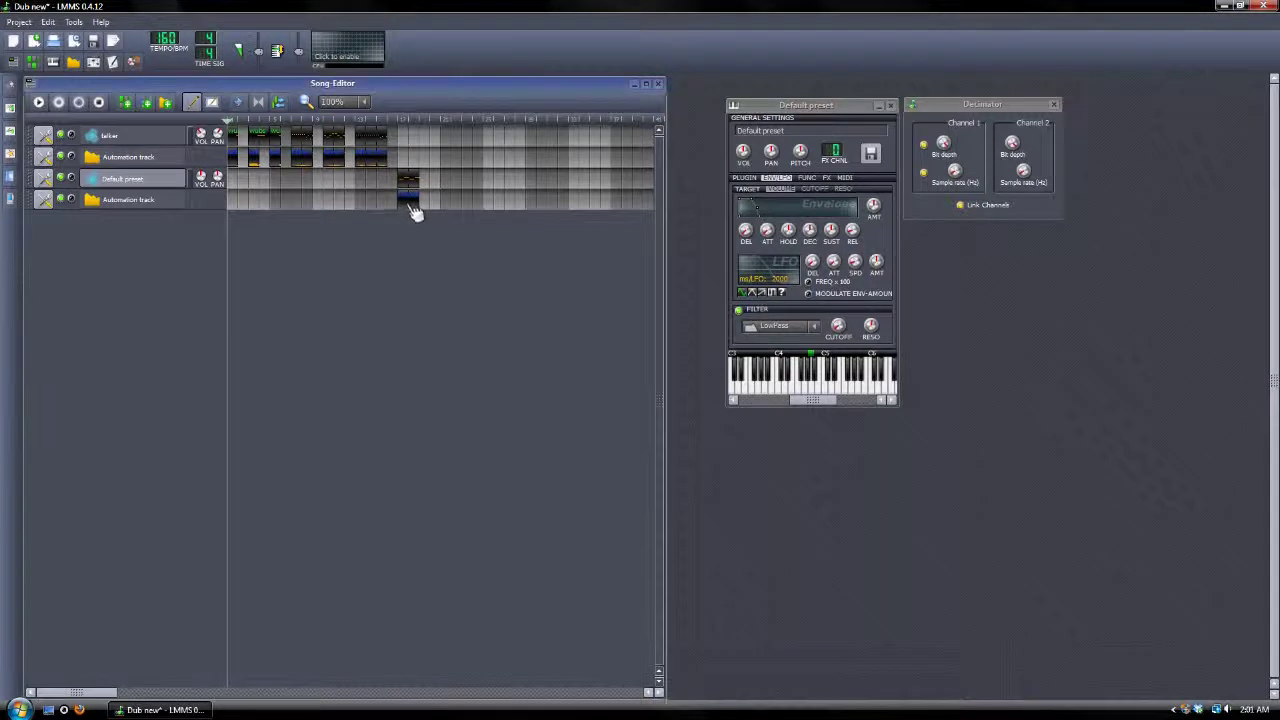
click(397, 121)
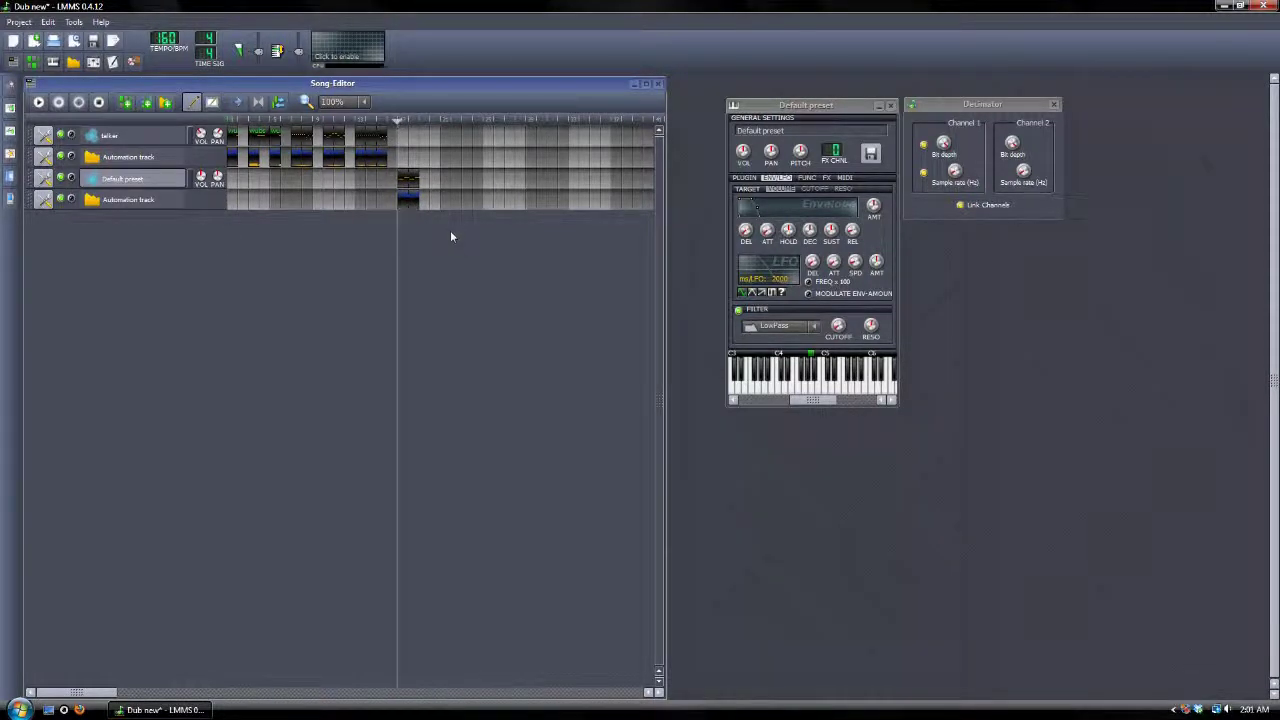
key(space)
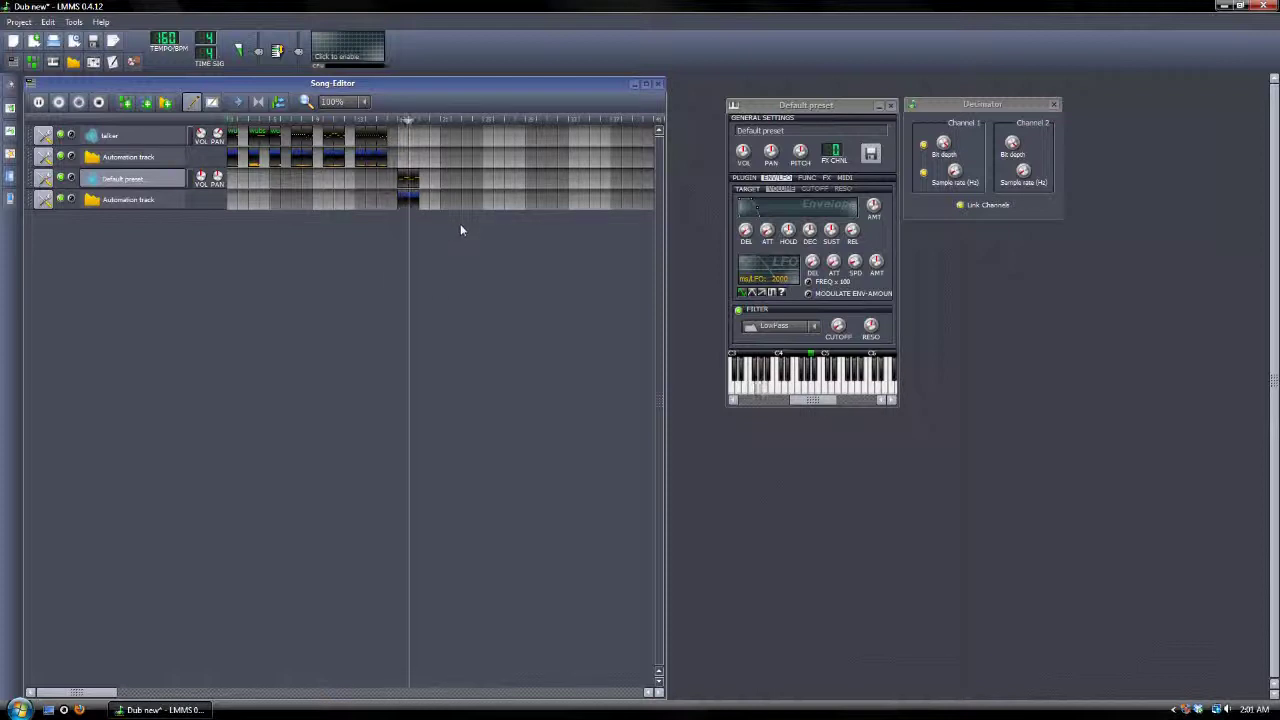
- Reopen the cutoff automation and redraw the humps as five rising sawtooth ramps, each dropping abruptly to the minimum
double_click(412, 203)
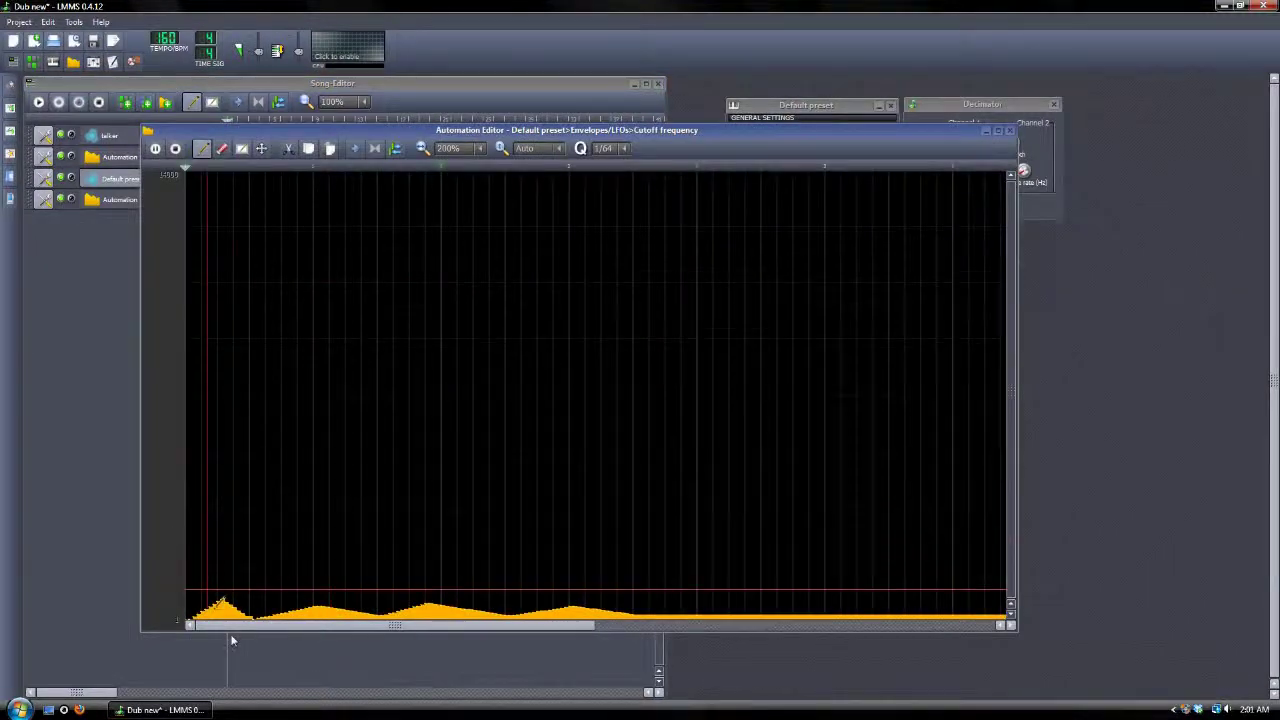
mouse_move(251, 597)
mouse_down()
mouse_move(214, 600)
mouse_move(191, 623)
mouse_up()
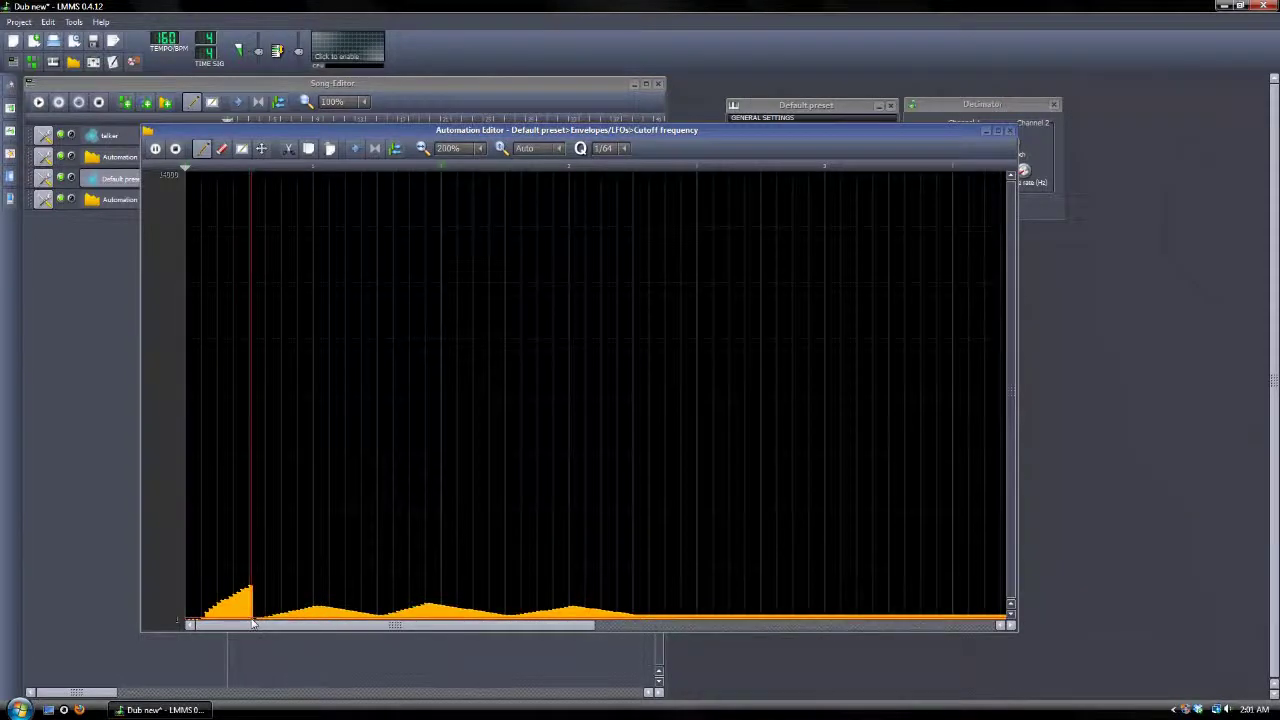
shift+click(313, 586)
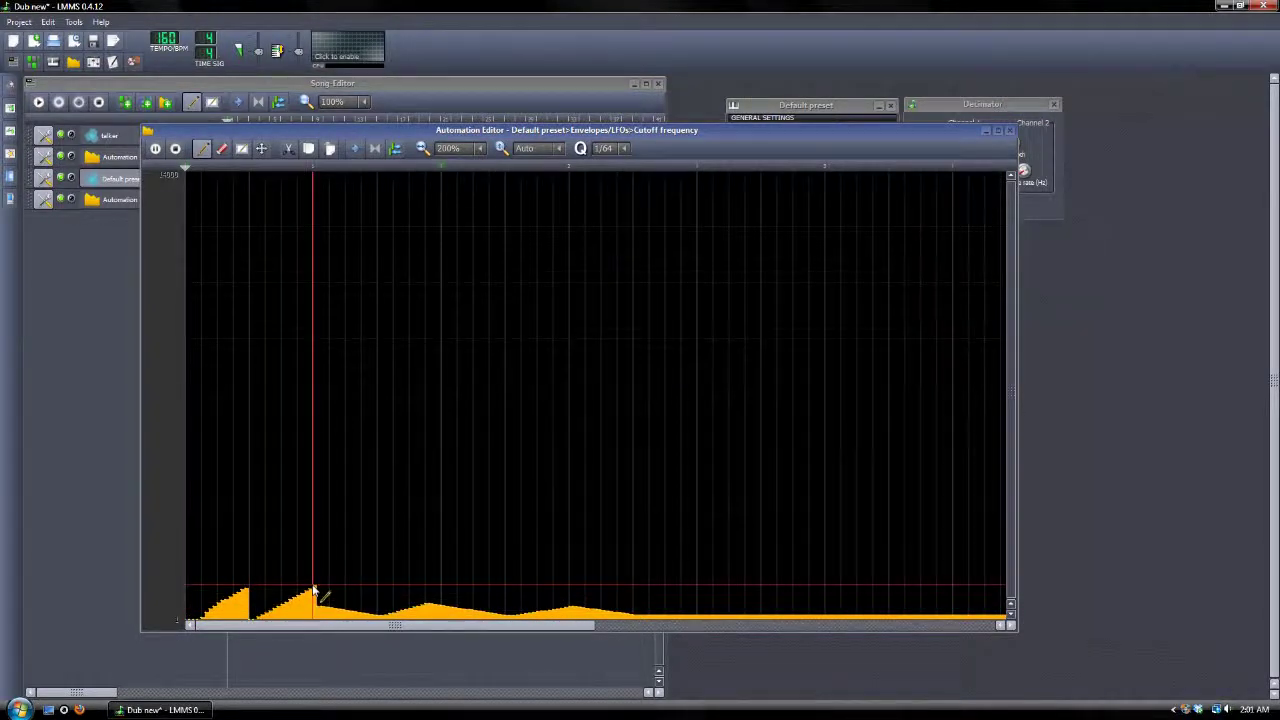
drag(316, 612, 316, 627)
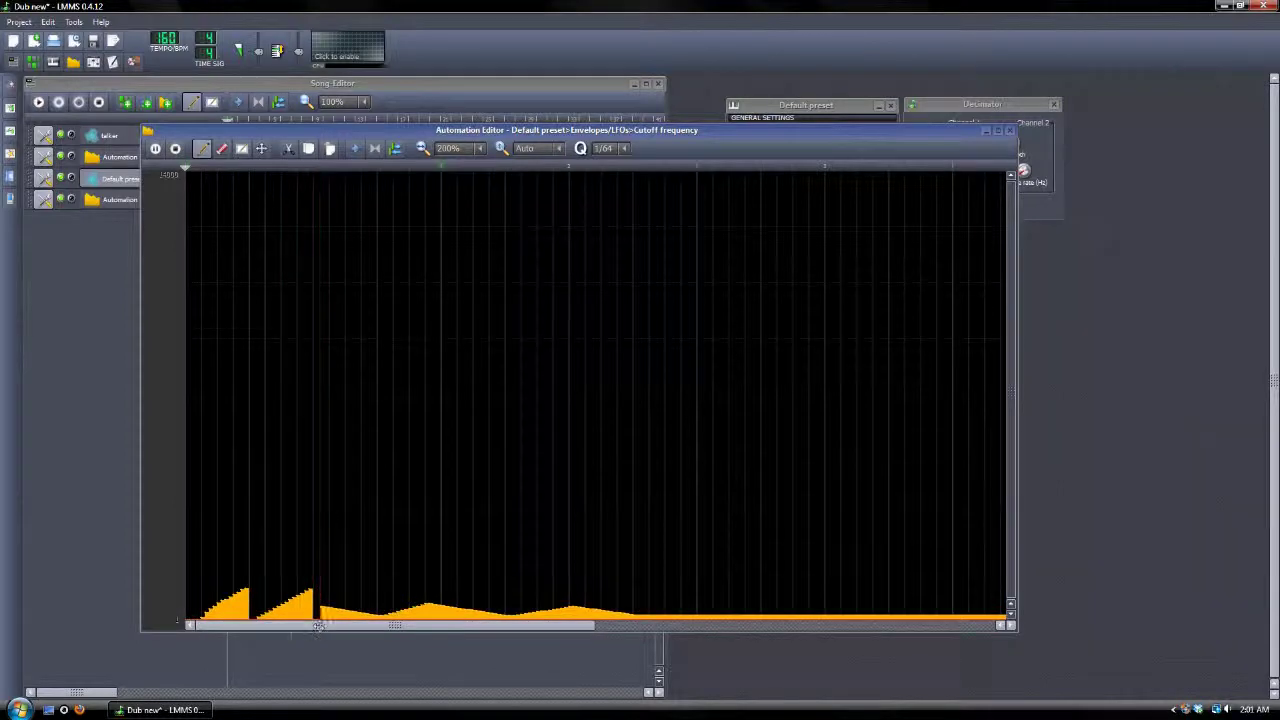
shift+click(377, 582)
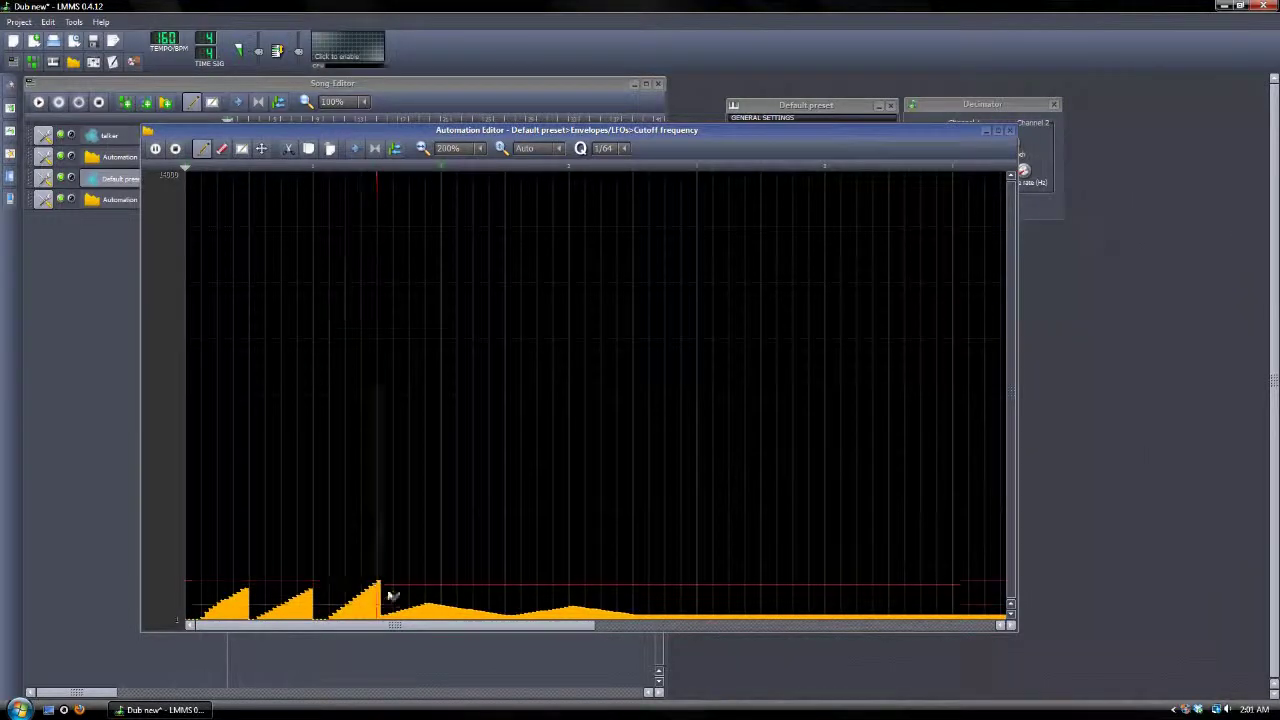
mouse_move(383, 622)
mouse_down()
mouse_move(438, 632)
mouse_move(376, 623)
mouse_up()
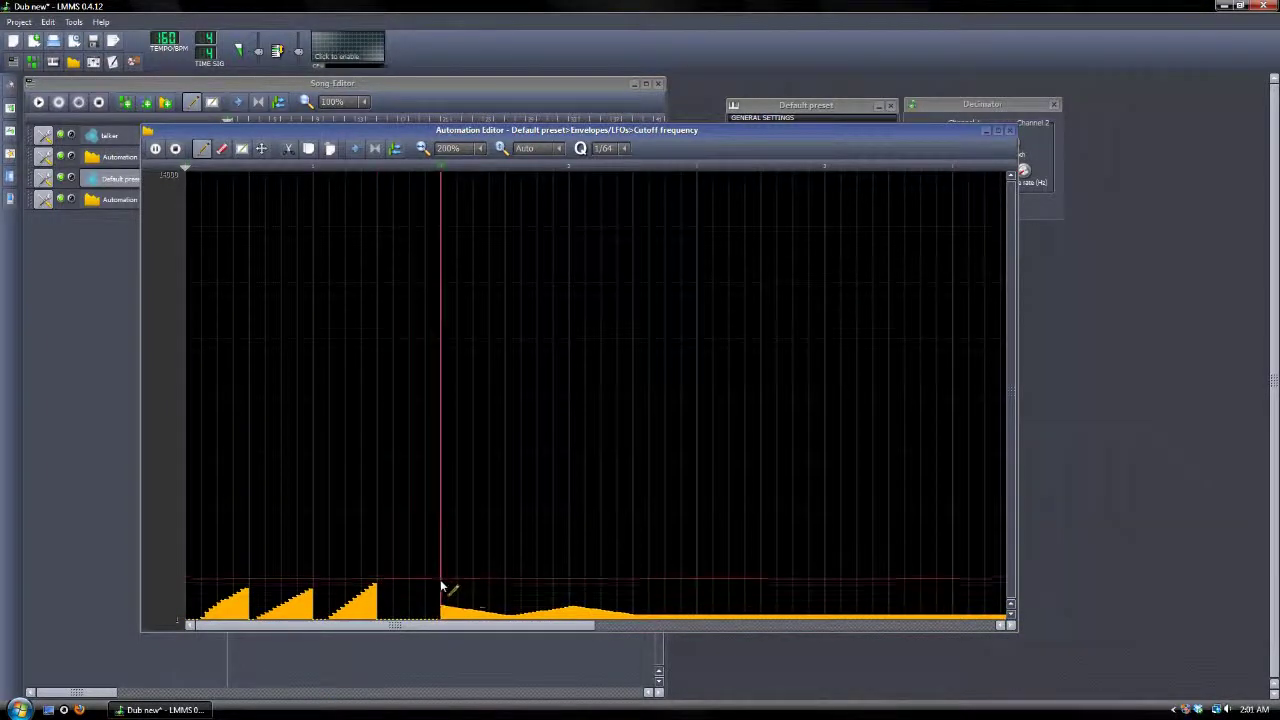
mouse_move(442, 590)
mouse_down()
mouse_move(493, 618)
mouse_move(437, 631)
mouse_move(445, 618)
mouse_move(443, 629)
mouse_move(505, 622)
mouse_up()
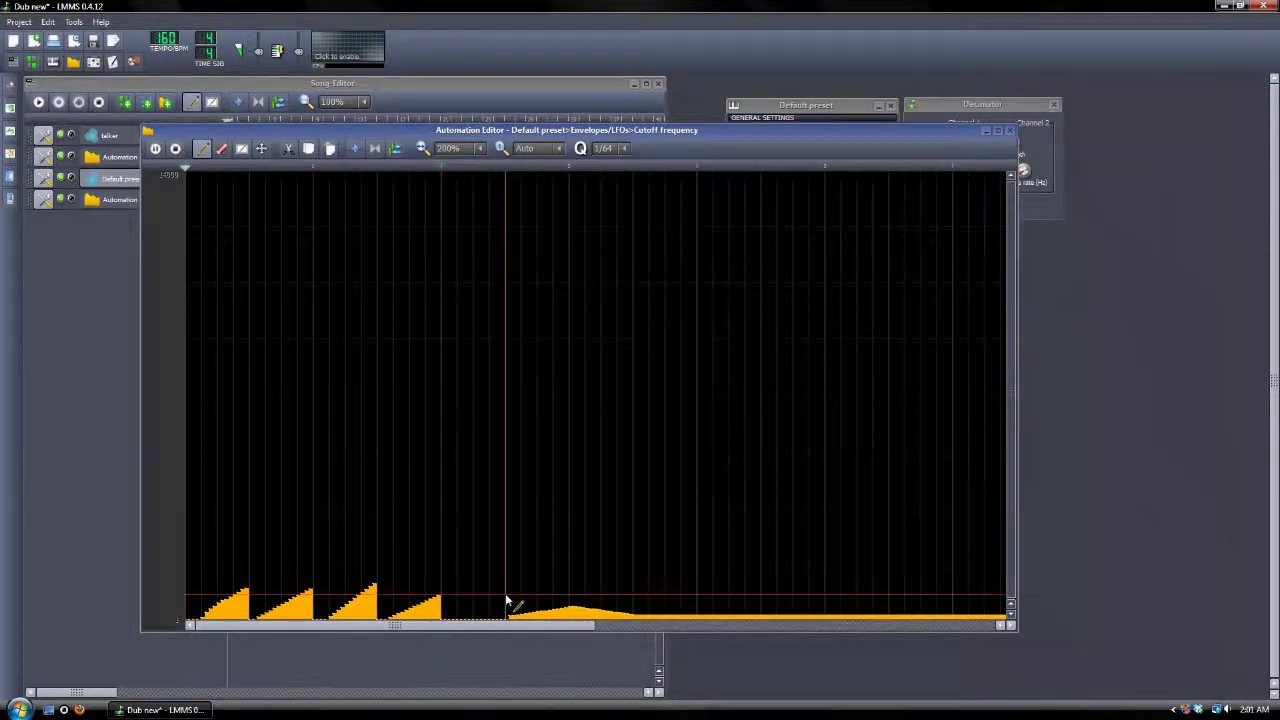
mouse_move(506, 595)
mouse_down()
mouse_move(450, 618)
mouse_move(565, 623)
mouse_move(498, 625)
mouse_up()
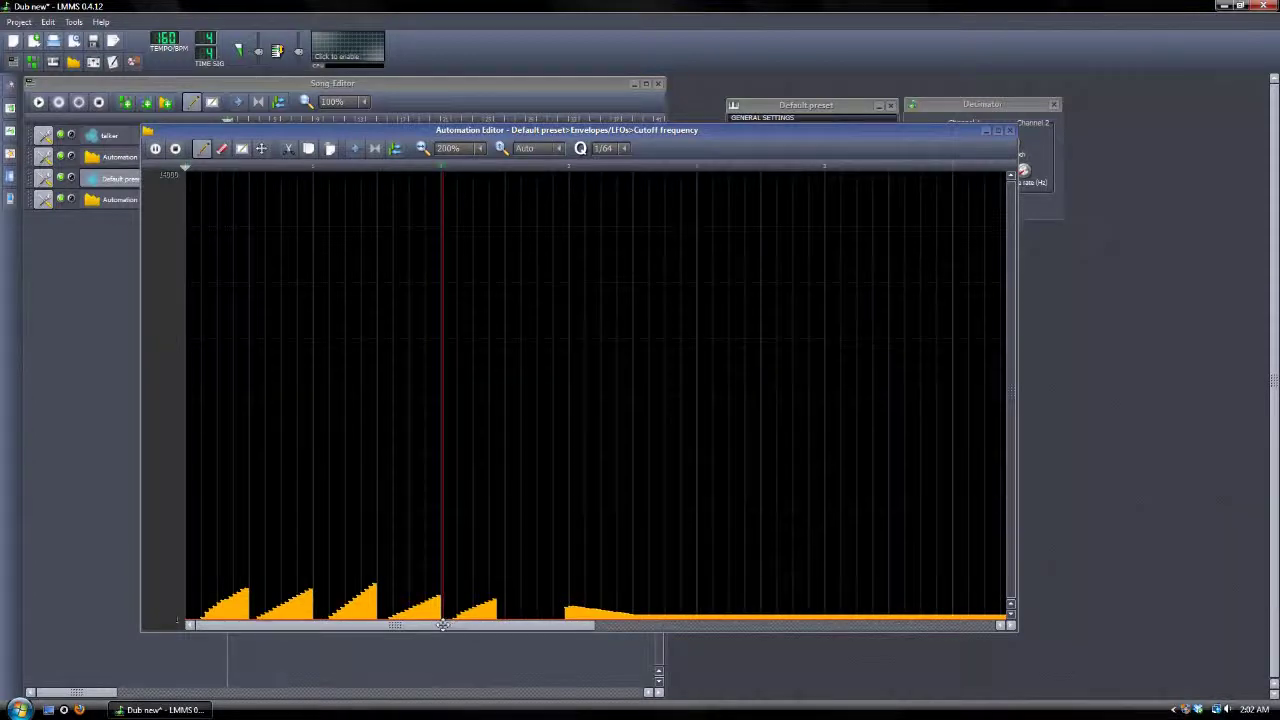
shift+click(504, 597)
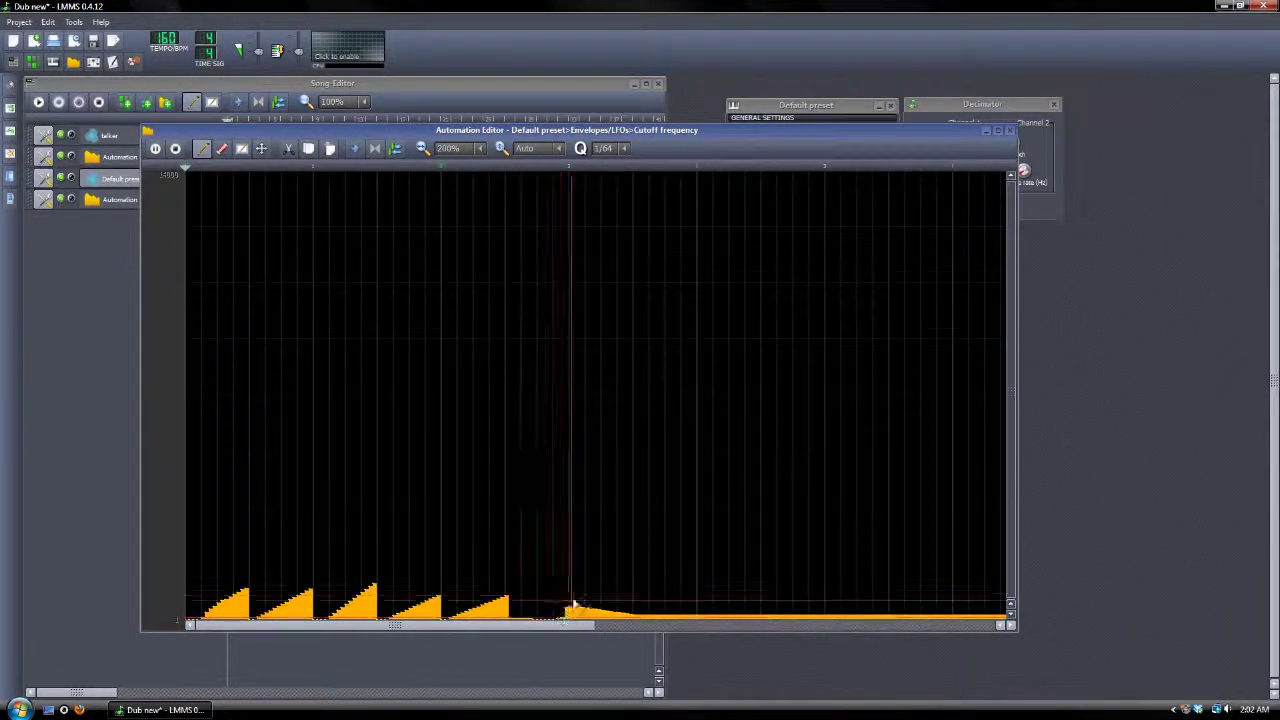
- Close the Automation Editor and audition the bass pattern with its sawtooth cutoff automation
click(1012, 131)
drag(388, 122, 399, 120)
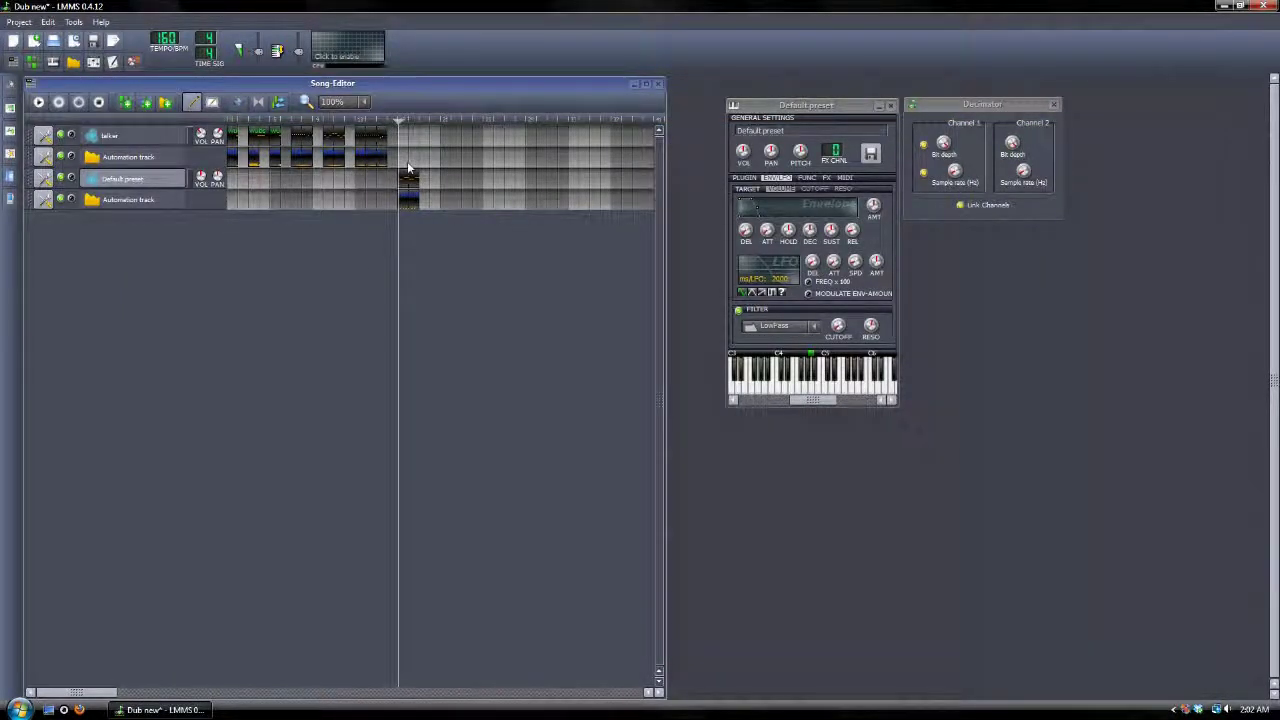
key(space)
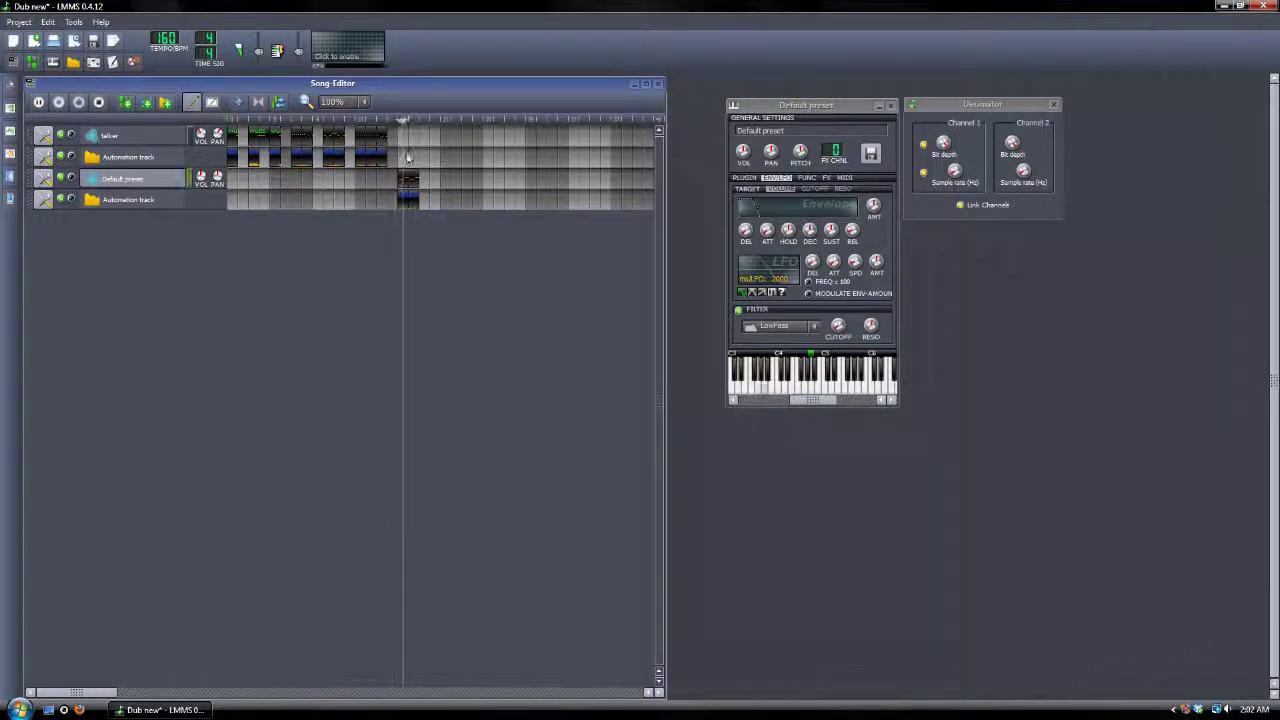
key(space)
click(393, 121)
key(space)
key(space)
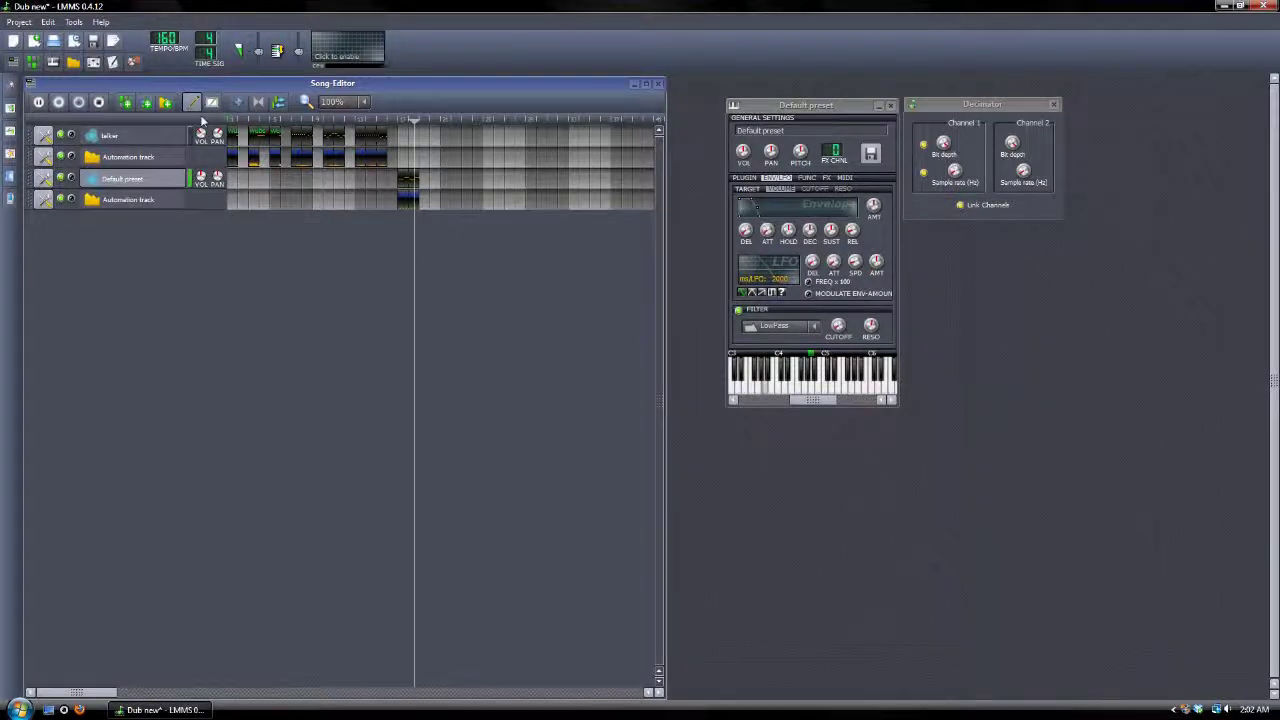
- Reopen the cutoff automation, turn the first ramp's abrupt drop into a gradual decline, and play the pattern from its start
double_click(414, 204)
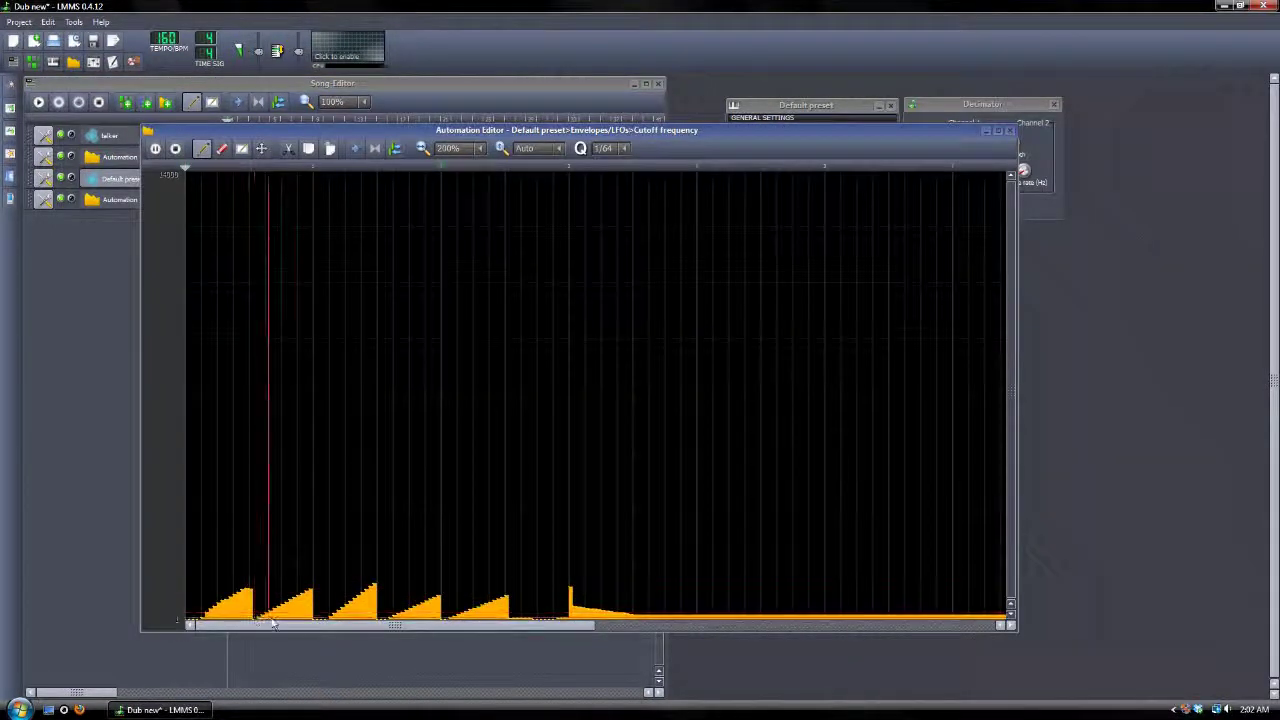
drag(250, 595, 292, 616)
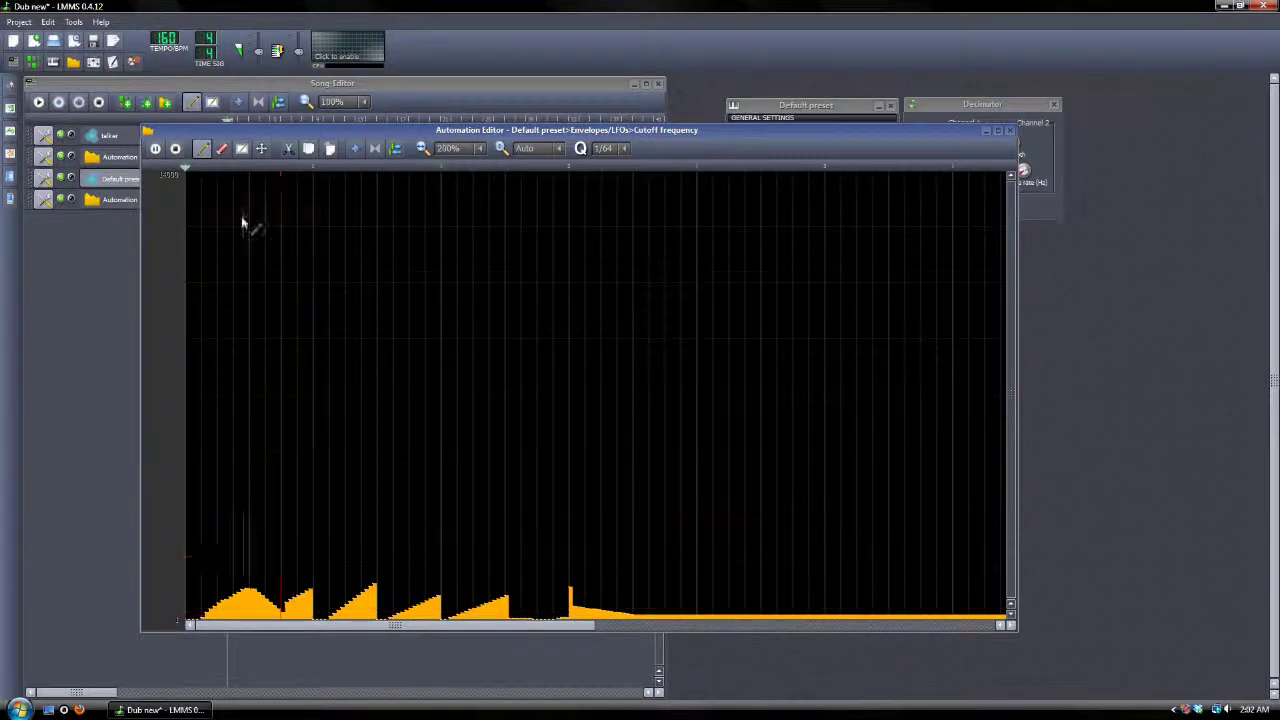
click(424, 86)
click(397, 123)
key(space)
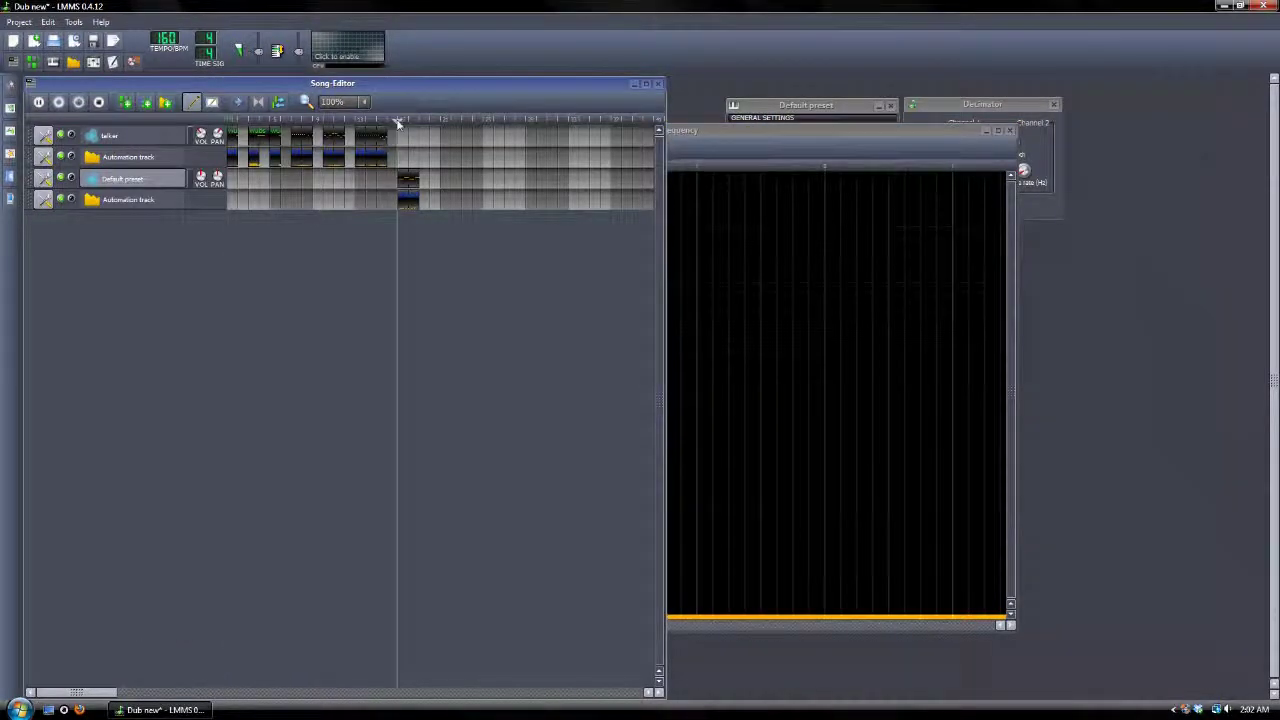
- Raise the cutoff at the very start of the curve to a short flat block, and bring the instrument window forward
click(846, 185)
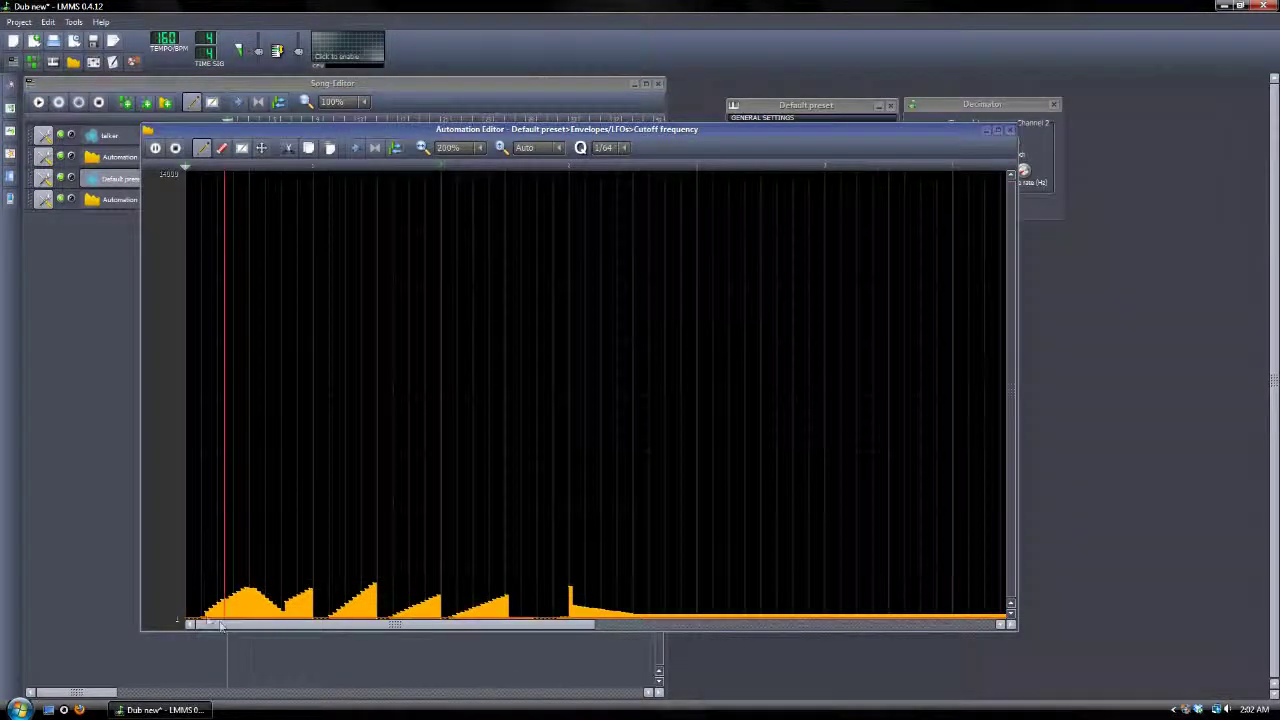
click(817, 107)
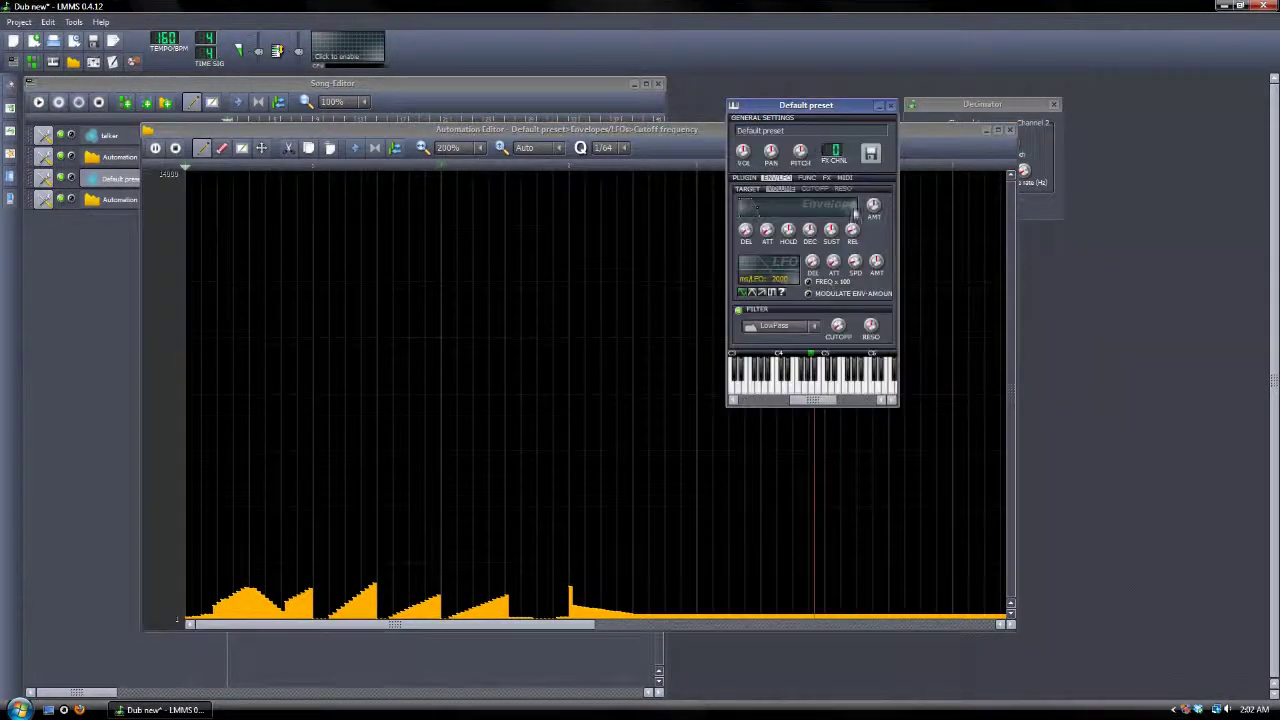
click(624, 131)
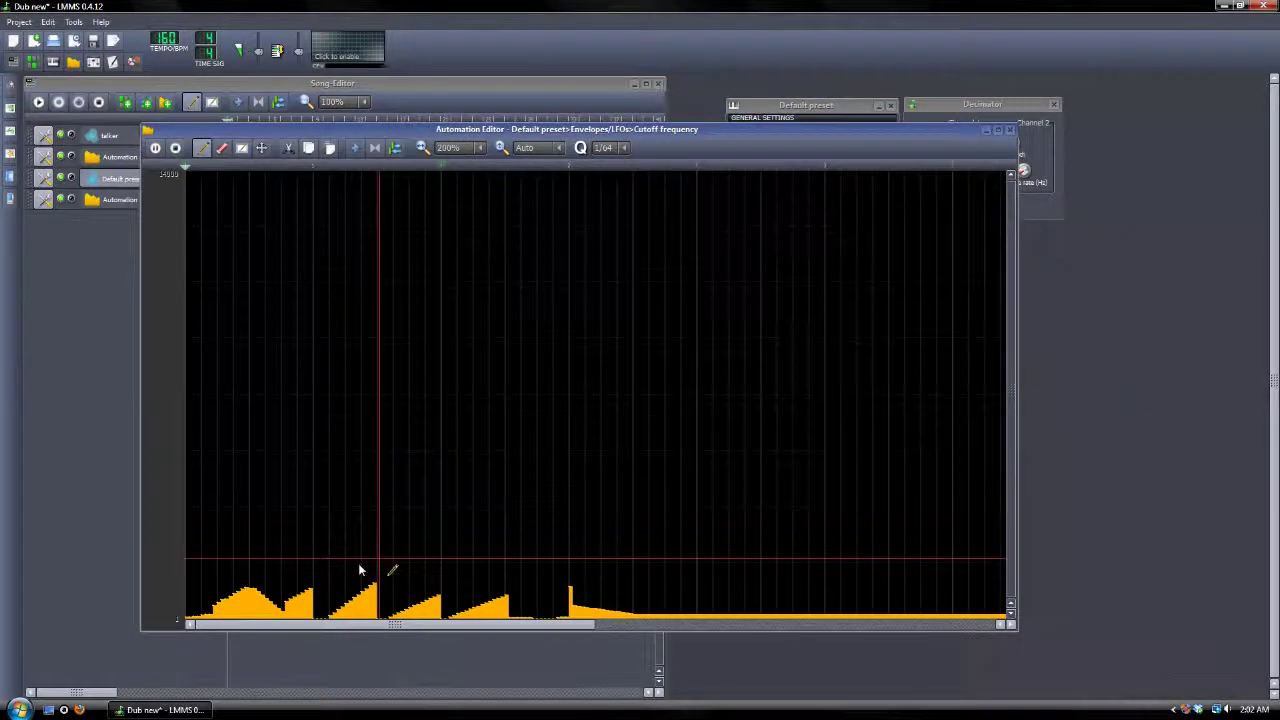
drag(192, 586, 179, 590)
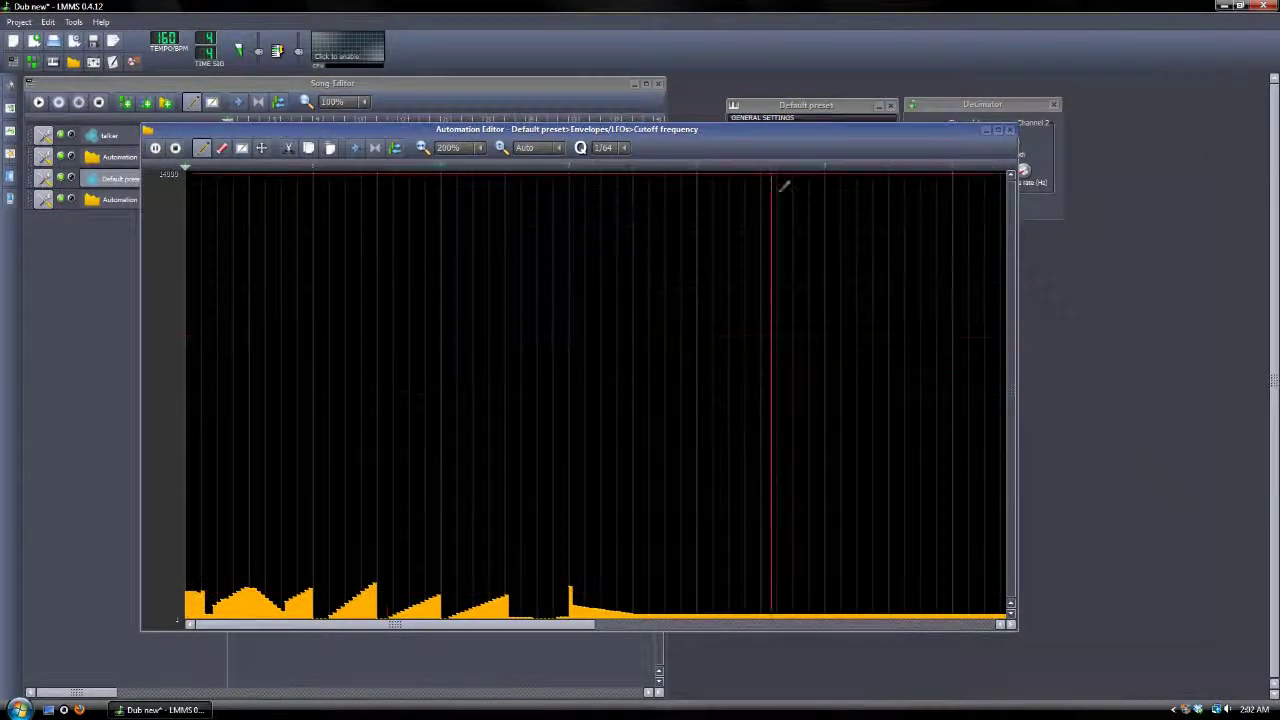
click(822, 117)
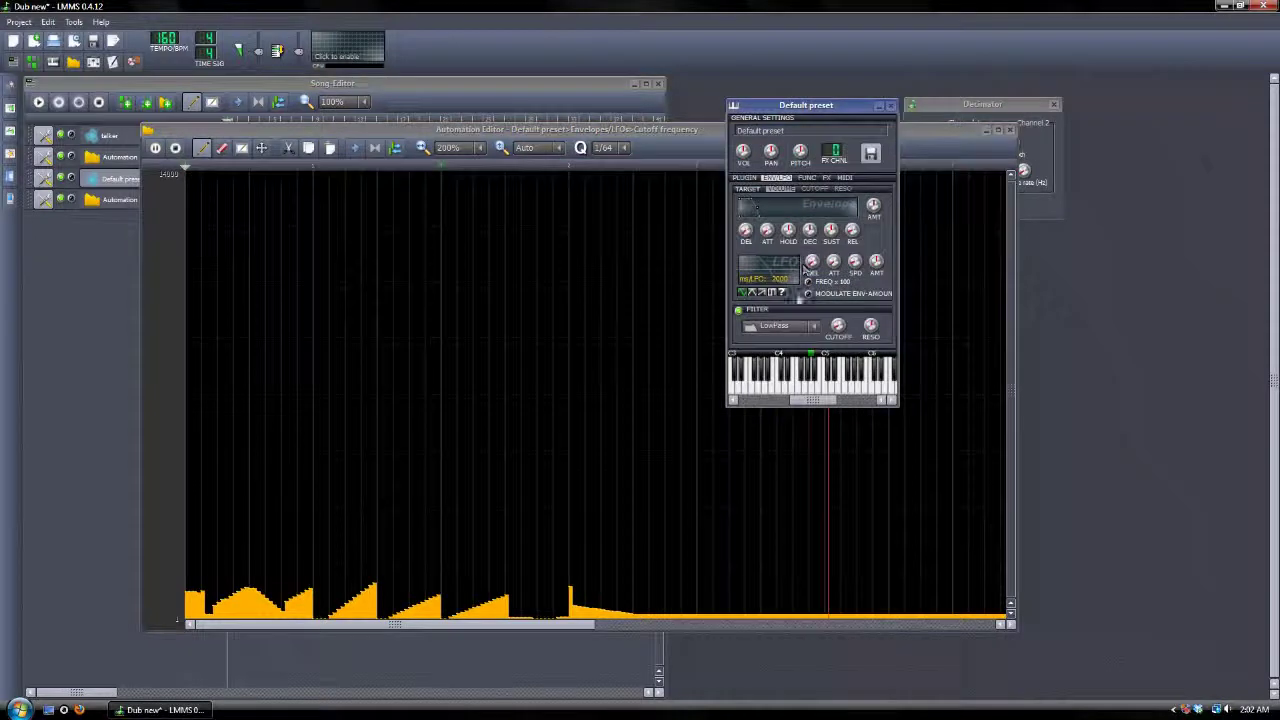
- Redraw the start of the cutoff curve as a falling ramp from the initial block followed by a linear rising ramp
click(746, 178)
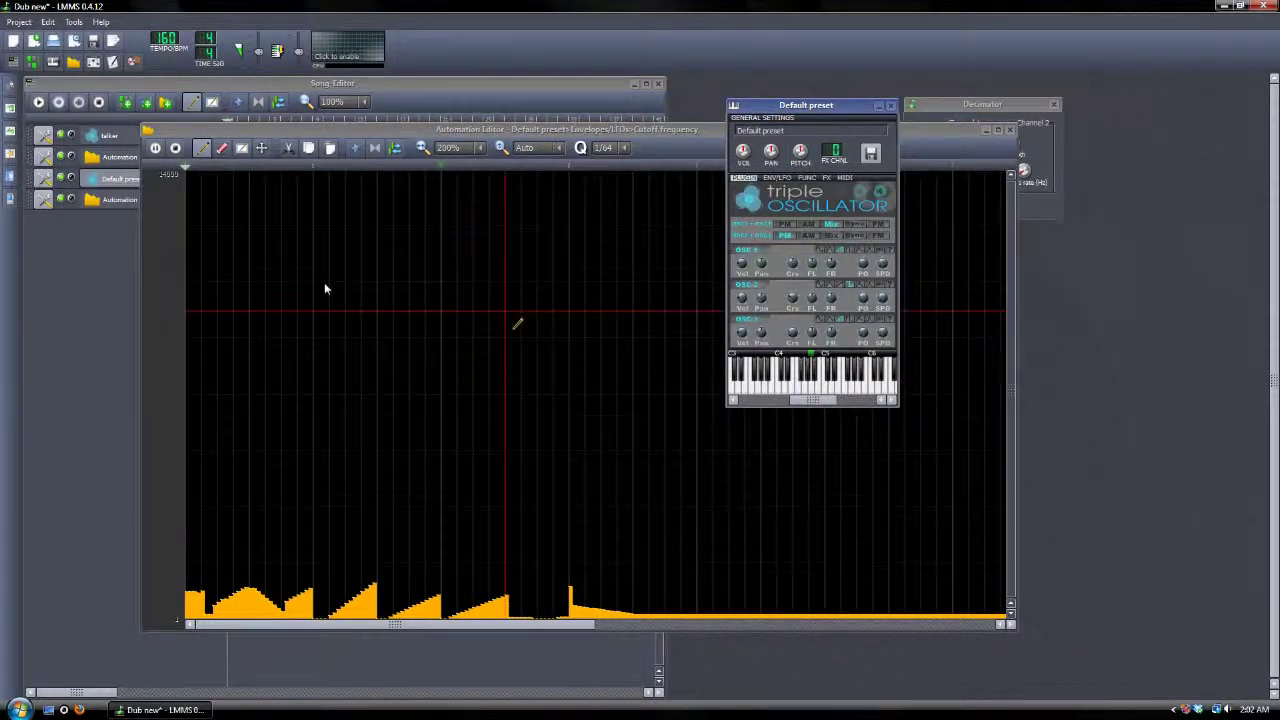
click(211, 598)
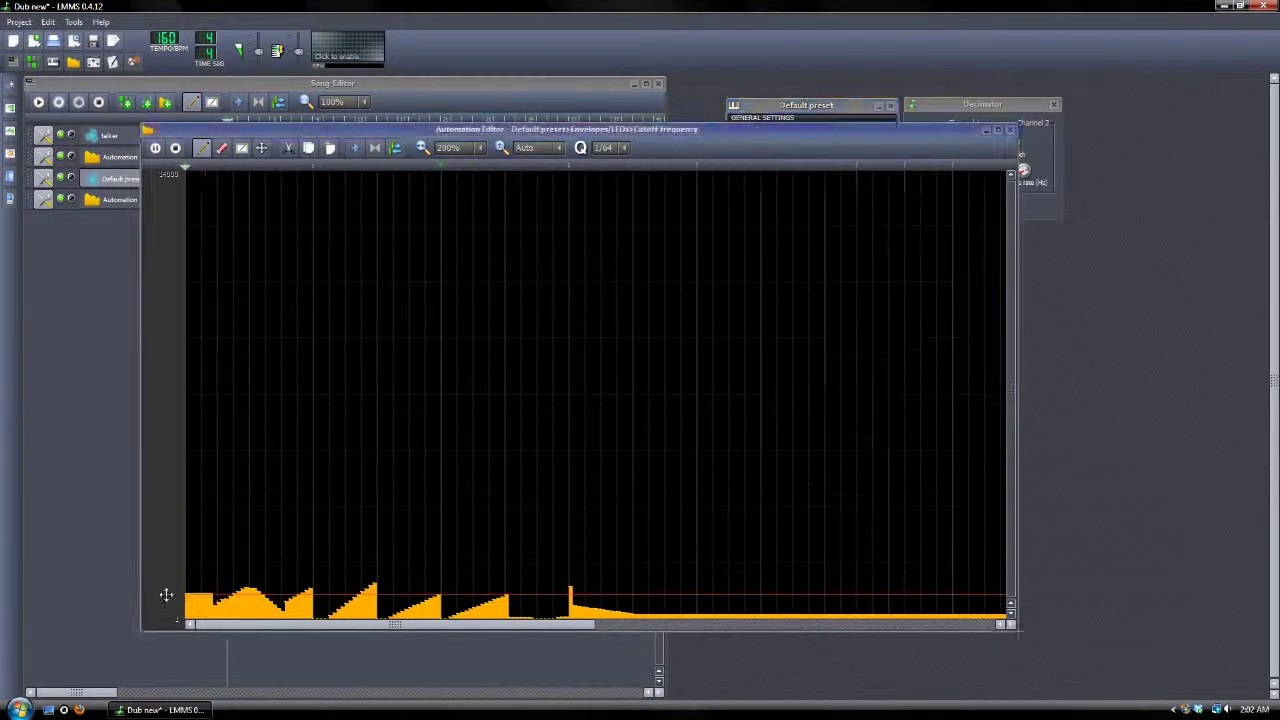
shift+click(249, 611)
drag(313, 603, 320, 589)
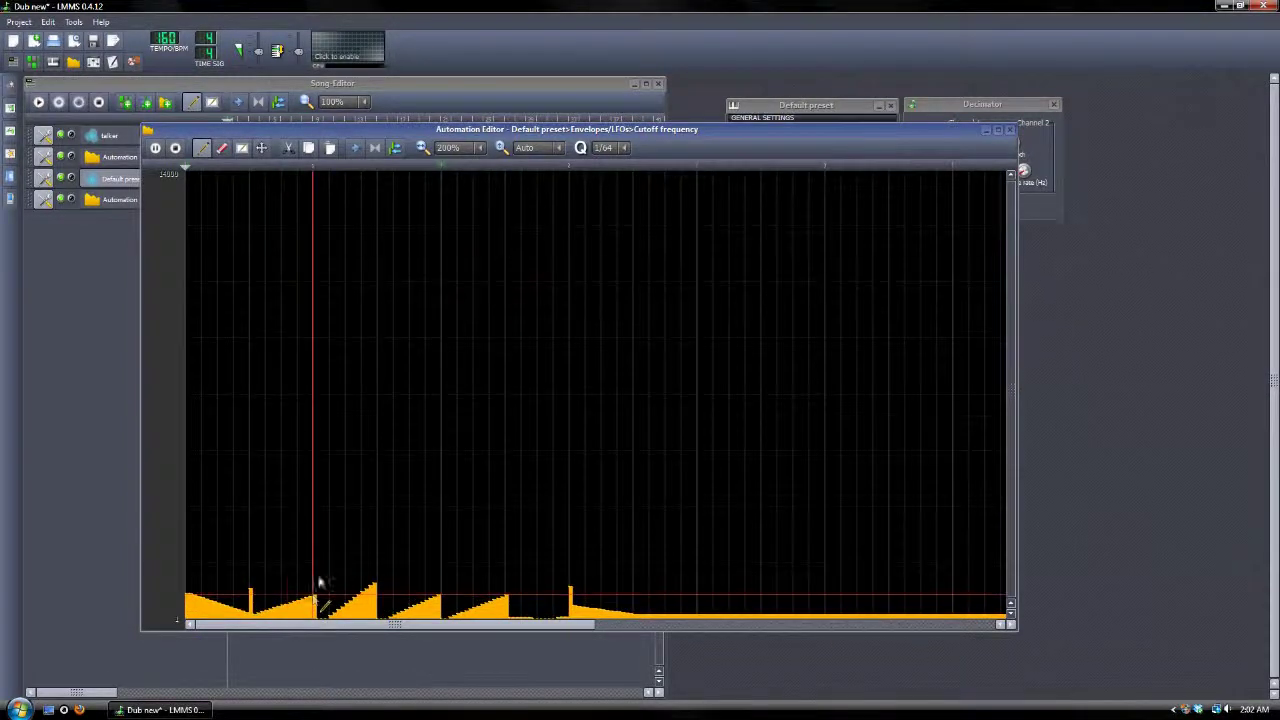
- Audition the bass pattern from its start in the Song-Editor with the reshaped cutoff curve
click(333, 85)
click(396, 121)
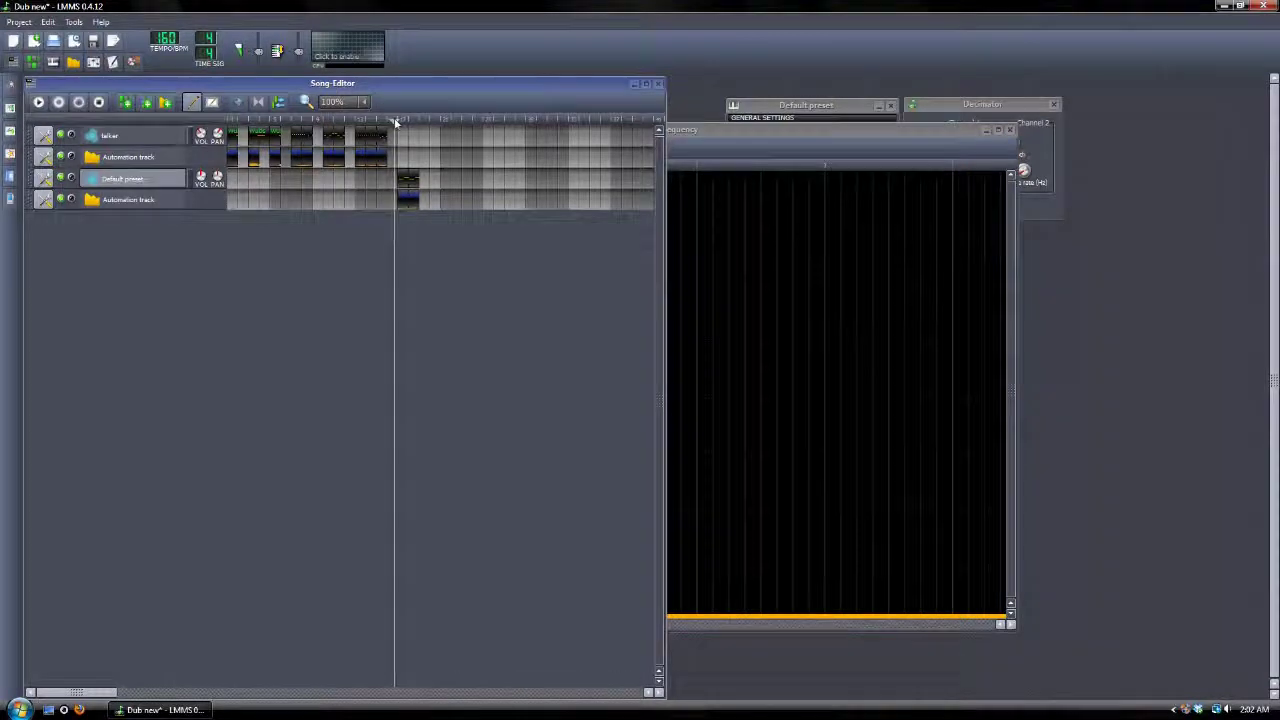
key(space)
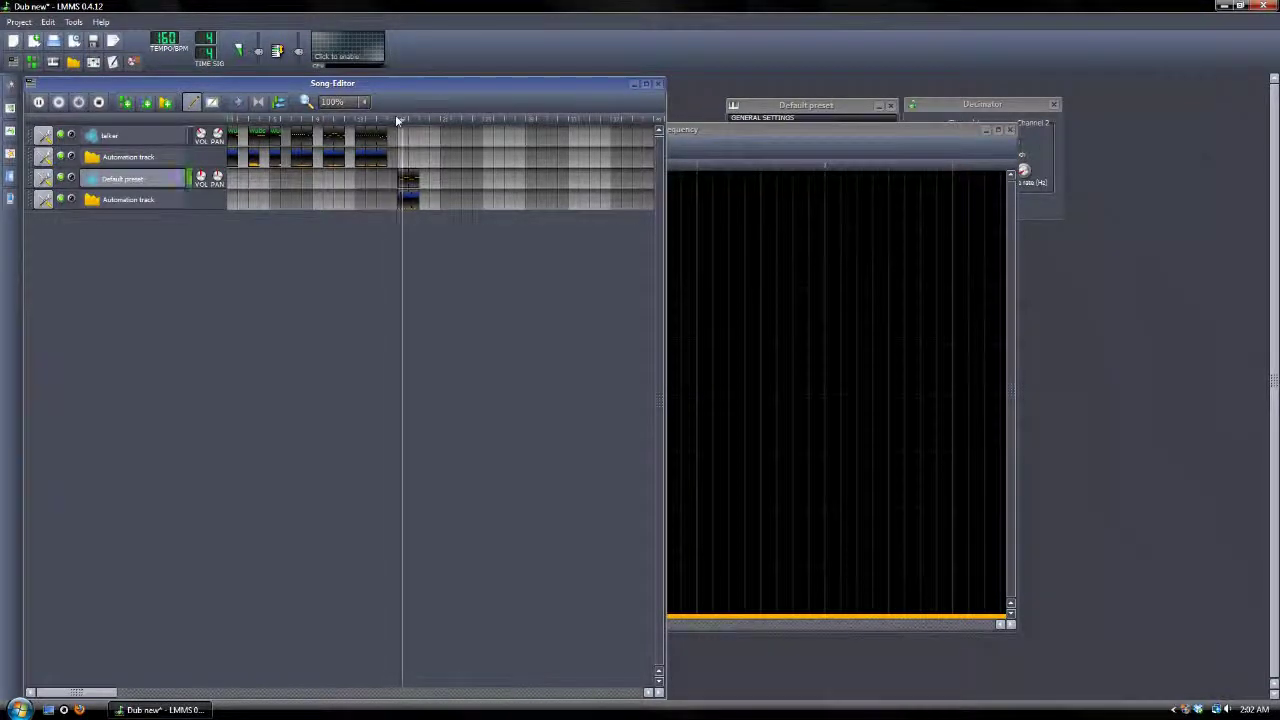
key(space)
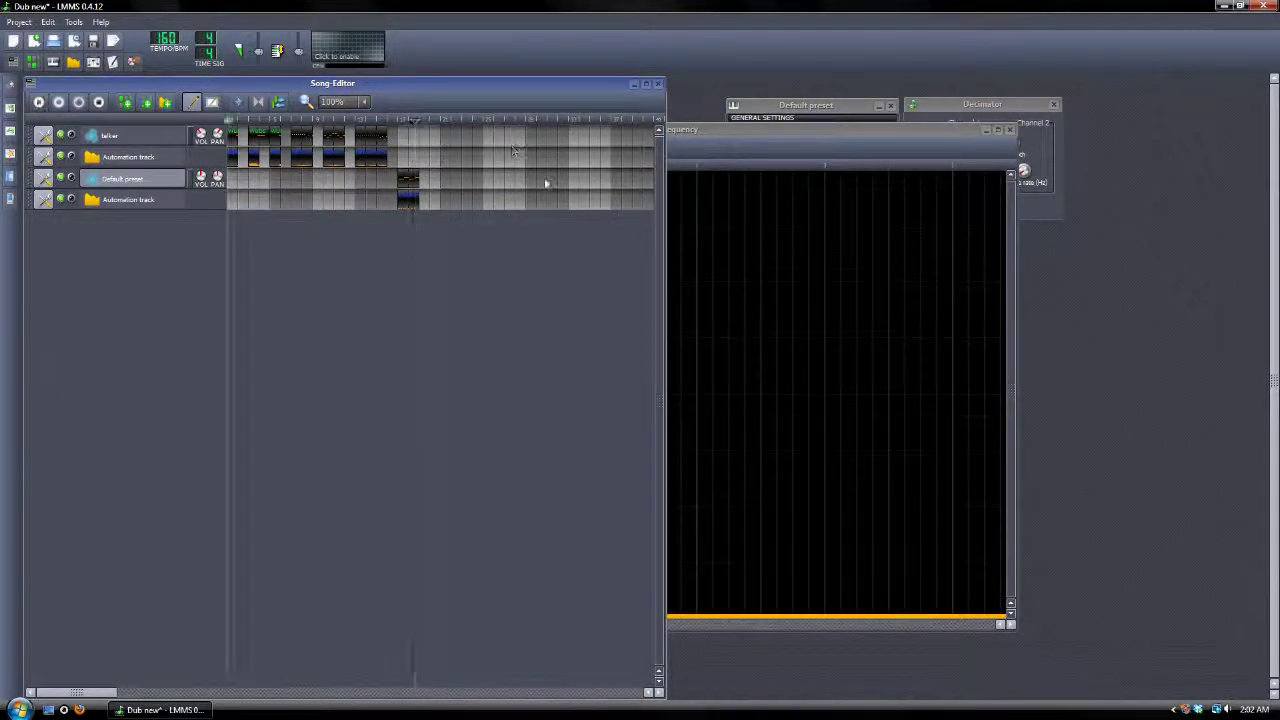
- Remove the leftover spike between the first falling and rising cutoff ramps, and close the Automation Editor
click(823, 129)
drag(251, 594, 249, 613)
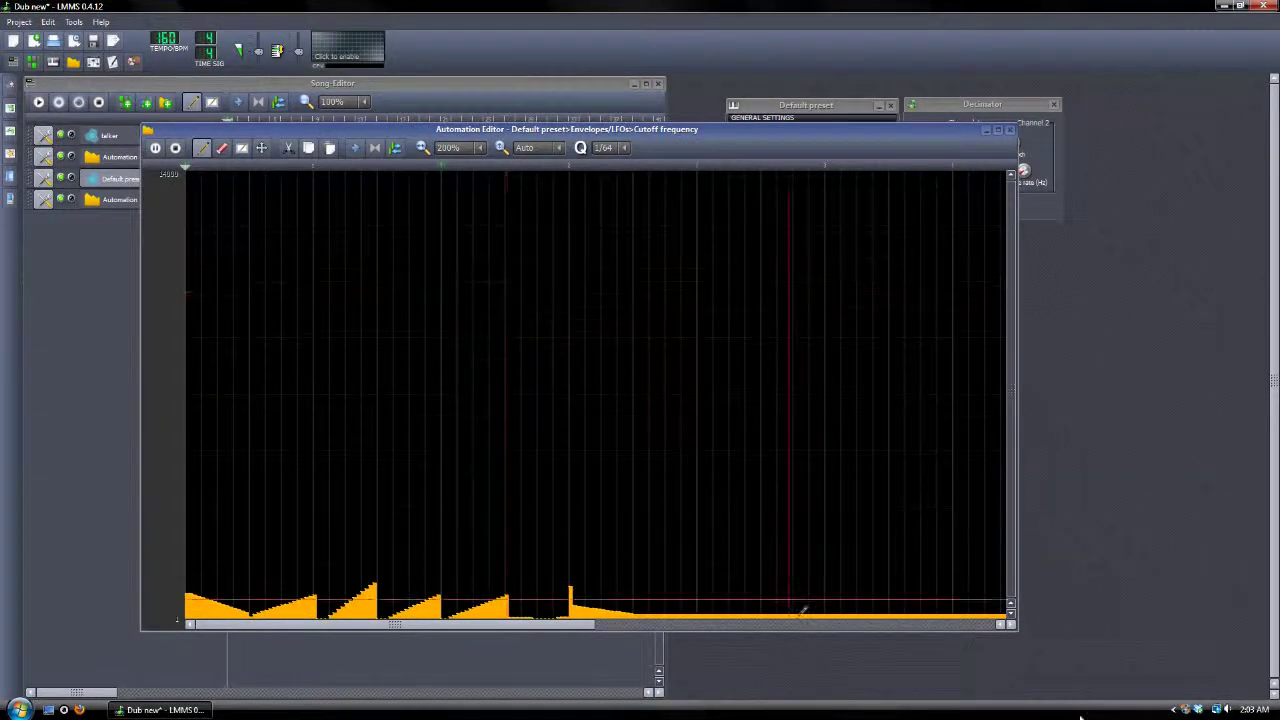
click(1010, 130)
- Review the bass's TripleOscillator settings, its effects chain, and the Decimator's sample rate and bit depth
click(777, 177)
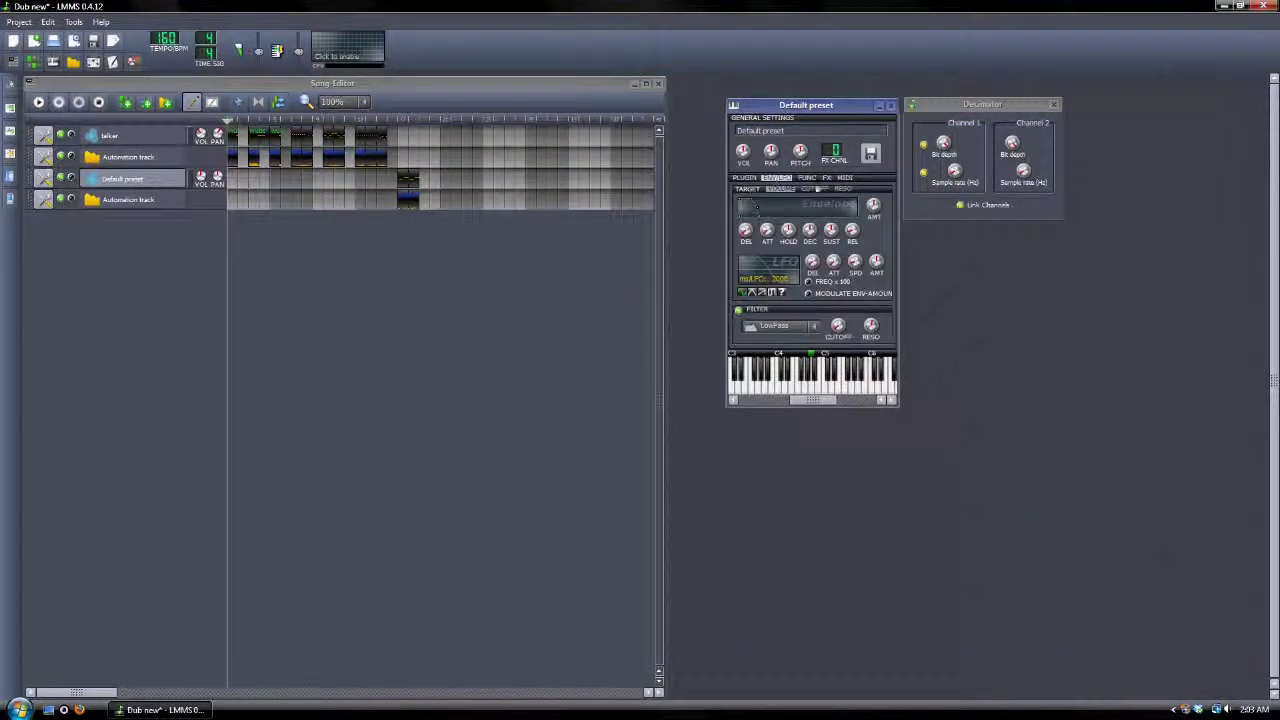
click(744, 177)
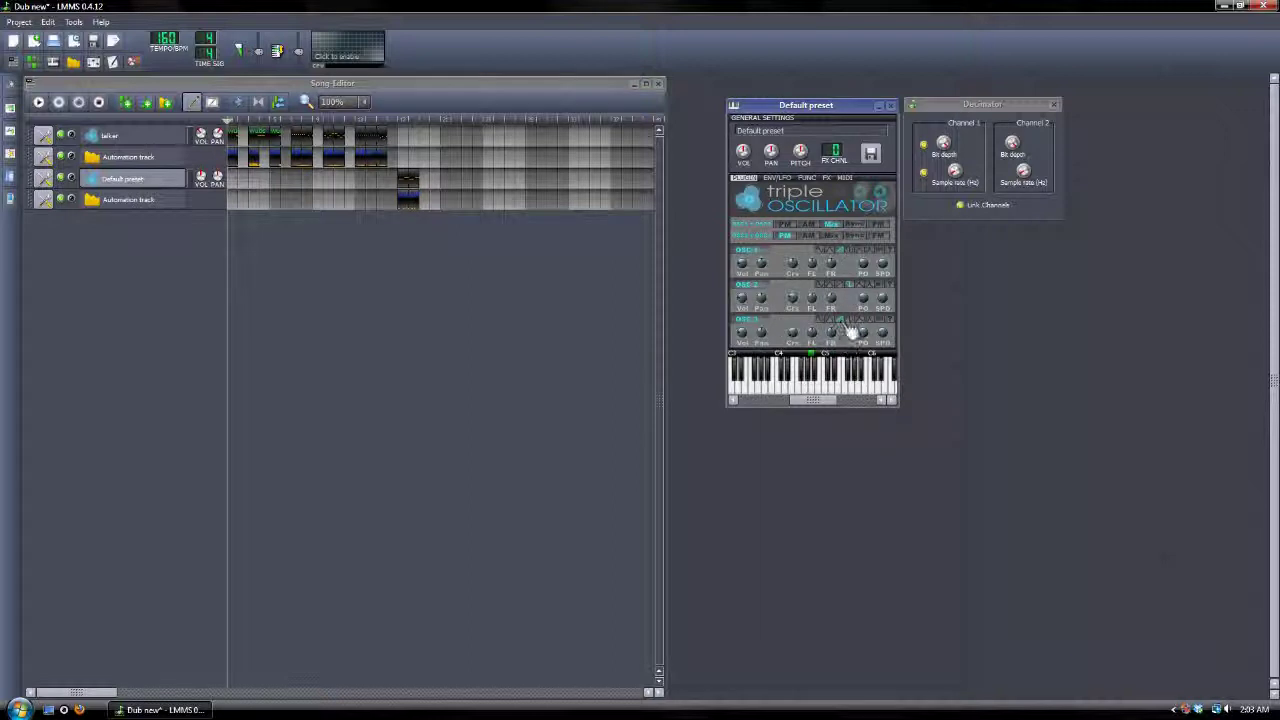
click(197, 141)
click(191, 139)
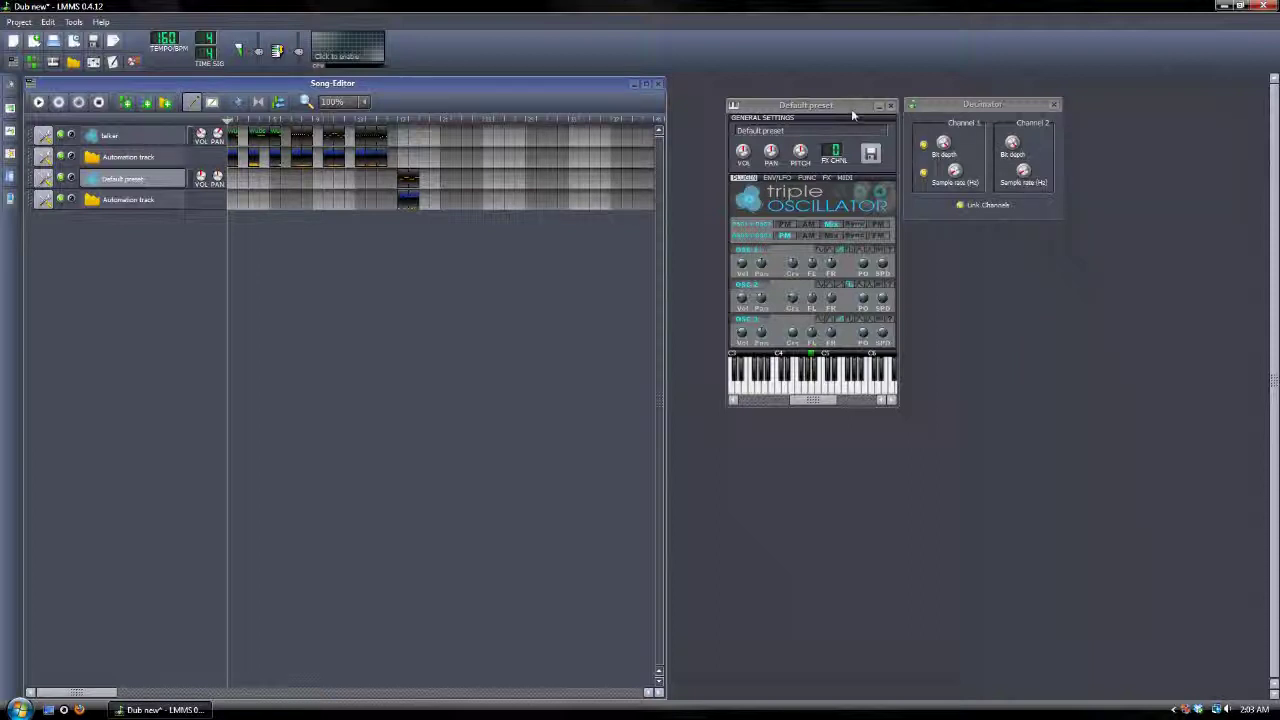
click(812, 177)
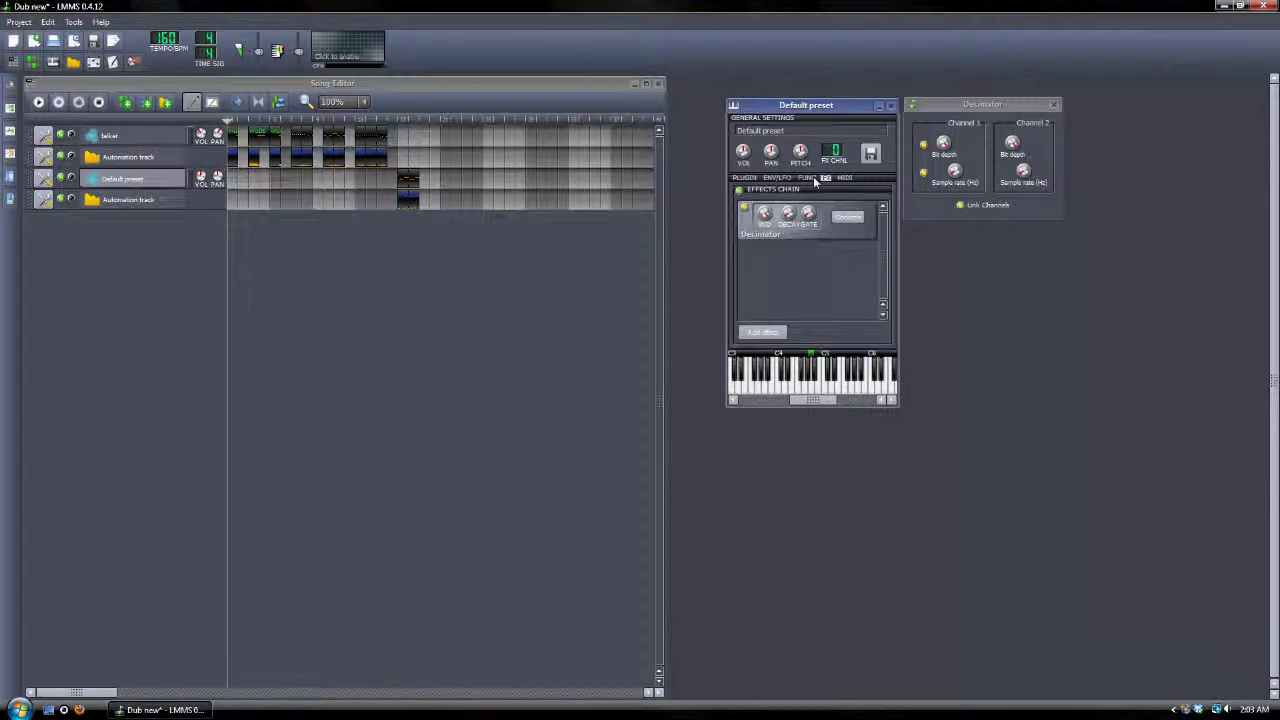
click(826, 178)
click(745, 177)
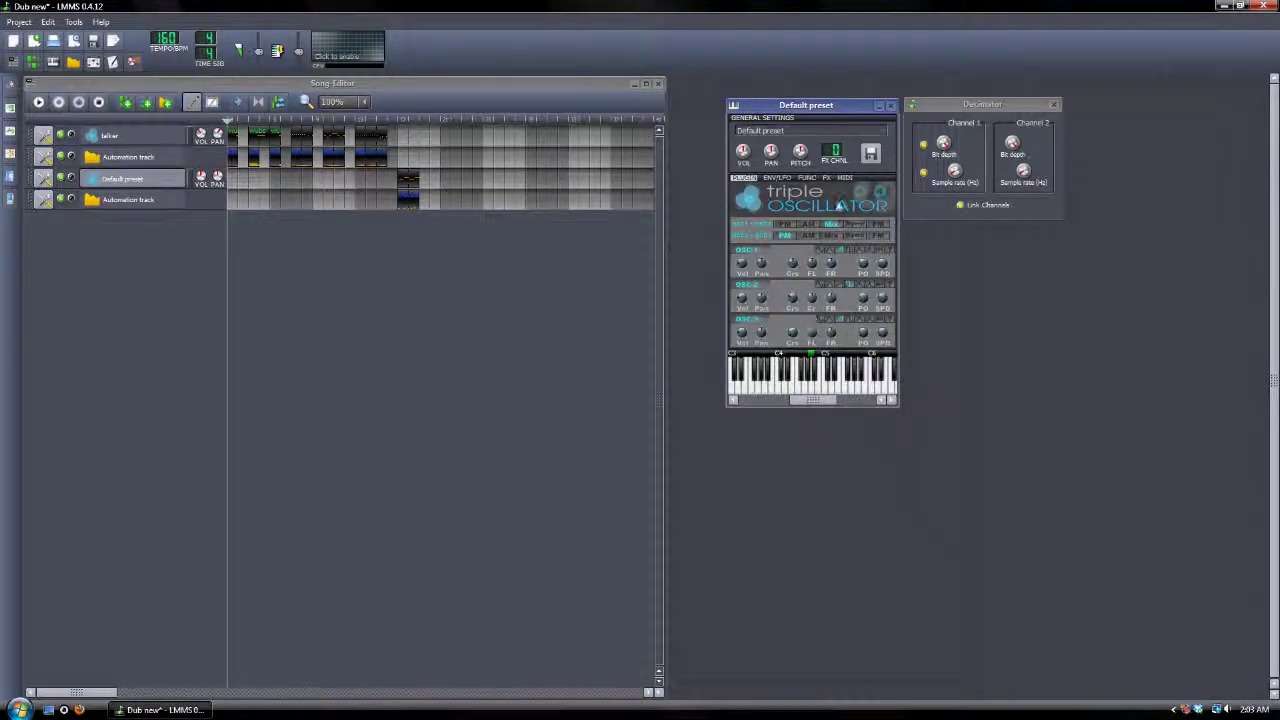
click(826, 177)
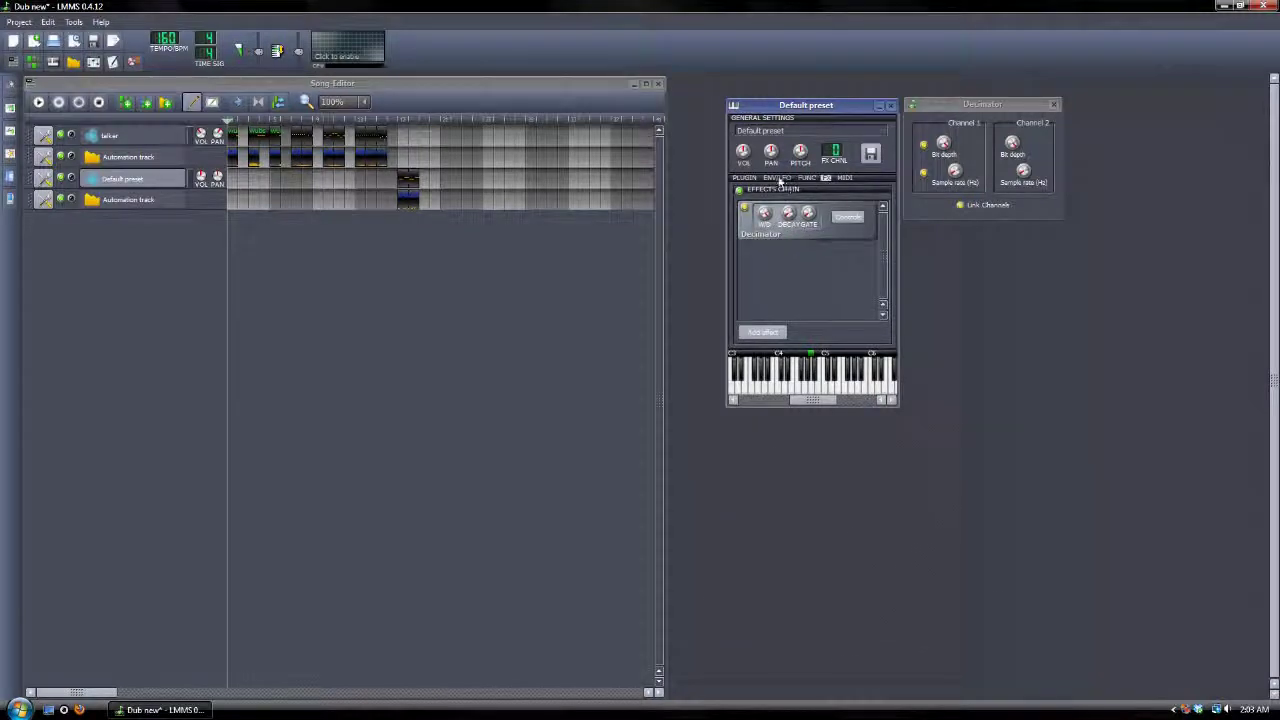
click(778, 177)
click(826, 177)
click(1022, 170)
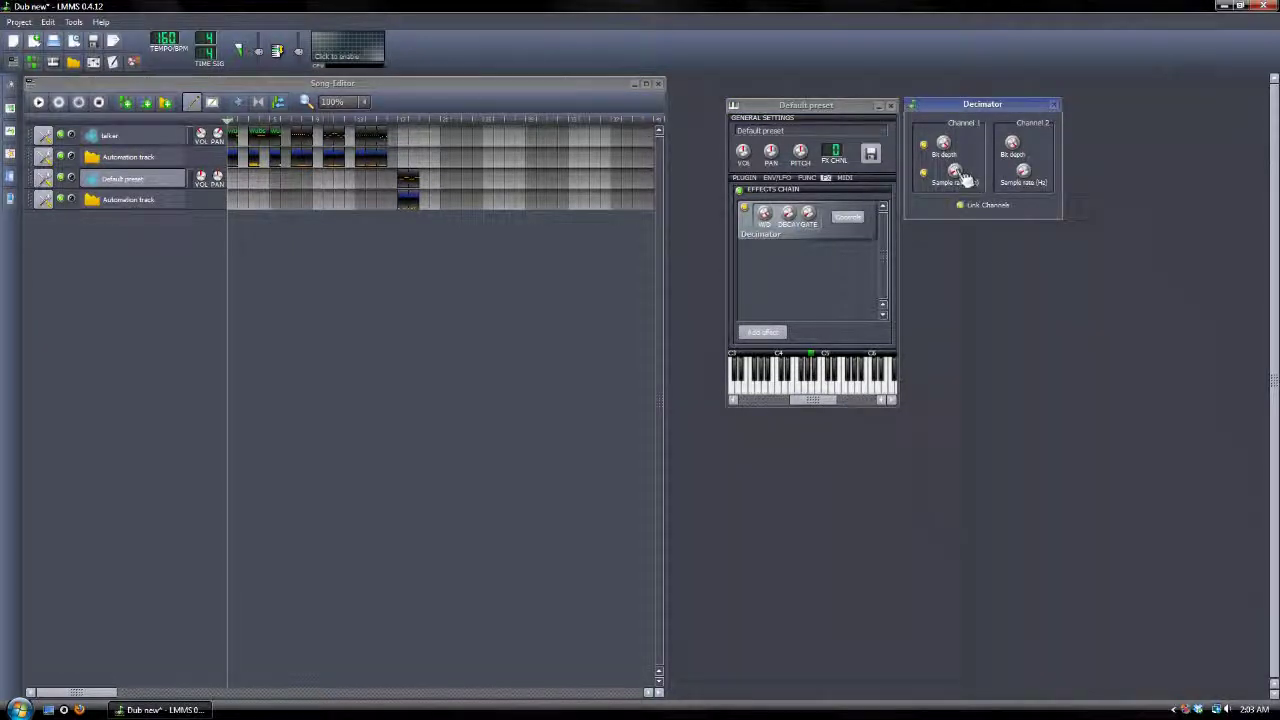
click(946, 147)
- Examine the bass's filter settings: the available filter types, the resonance and the cutoff frequency
click(778, 178)
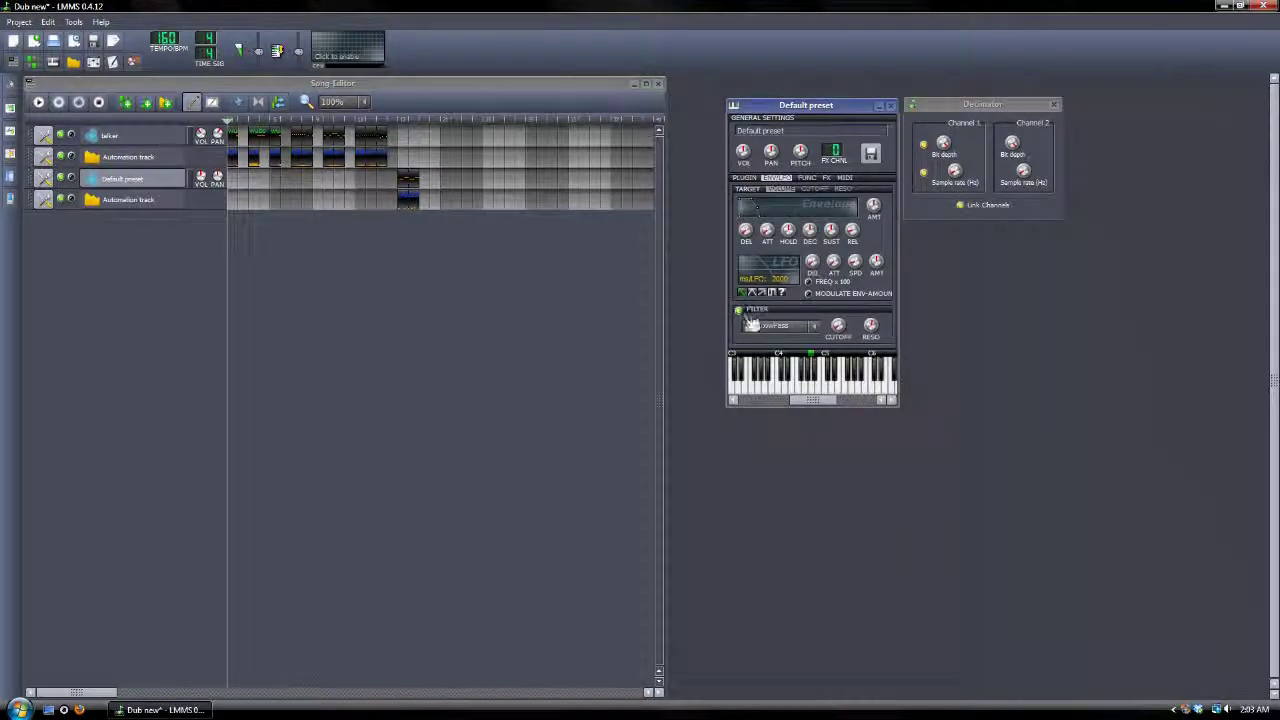
click(814, 326)
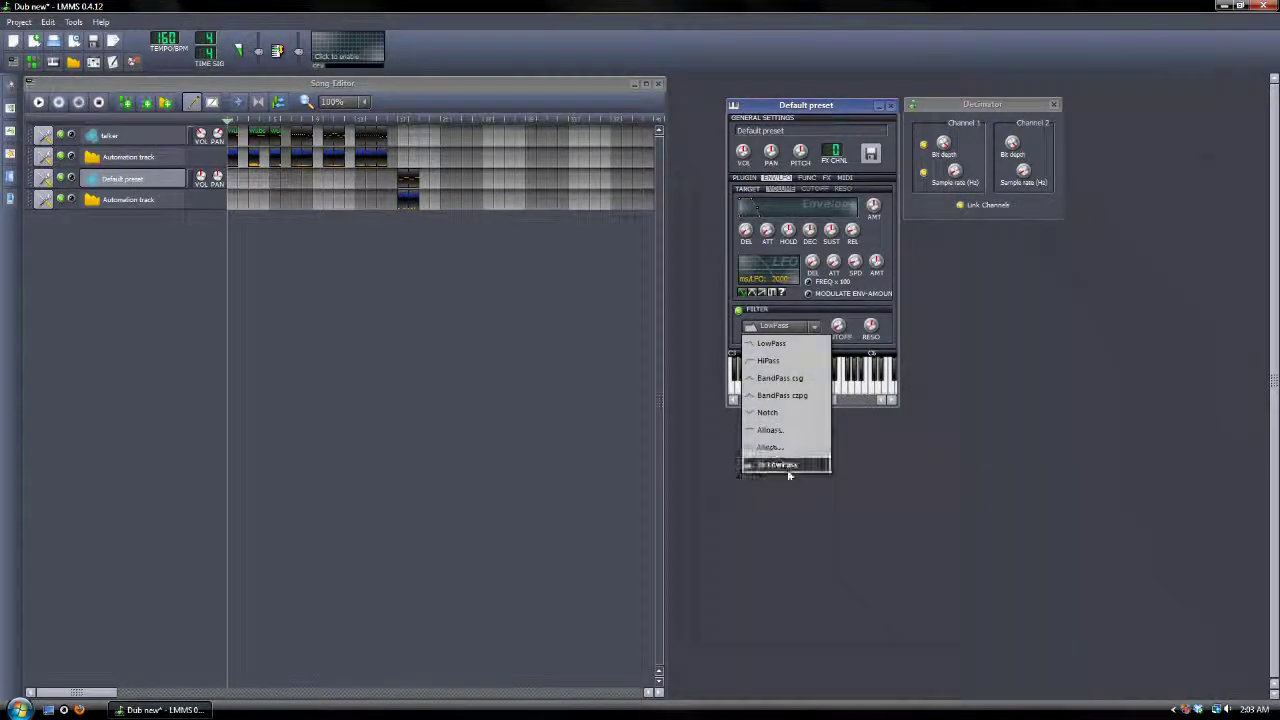
click(857, 304)
drag(871, 326, 871, 314)
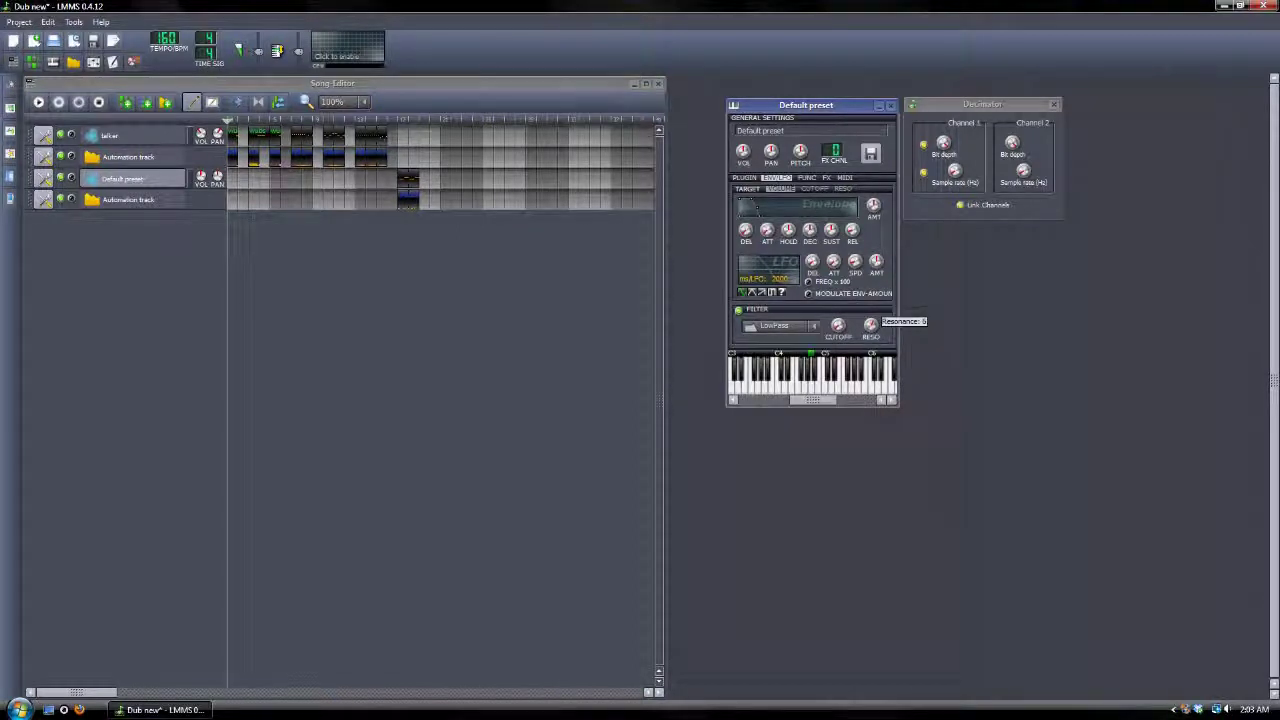
click(846, 333)
drag(841, 330, 841, 350)
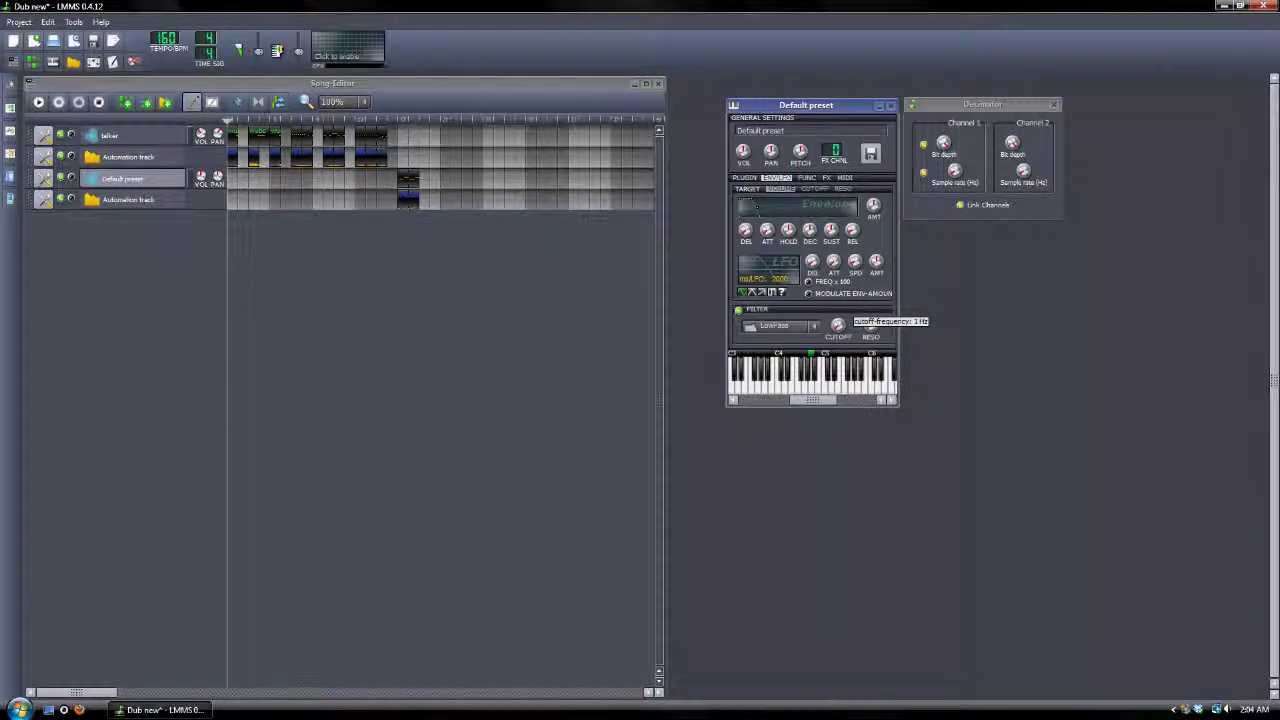
click(845, 334)
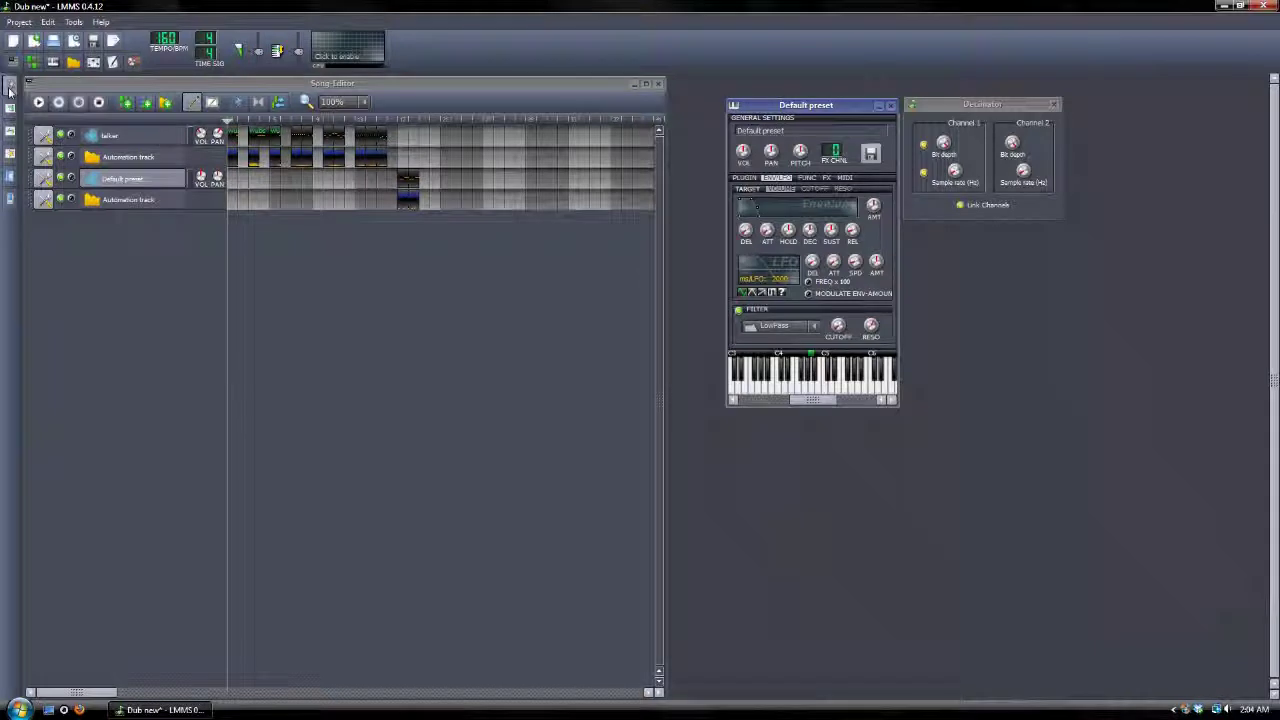
- Add an Organic instrument track to the song and audition a couple of notes on it
click(10, 86)
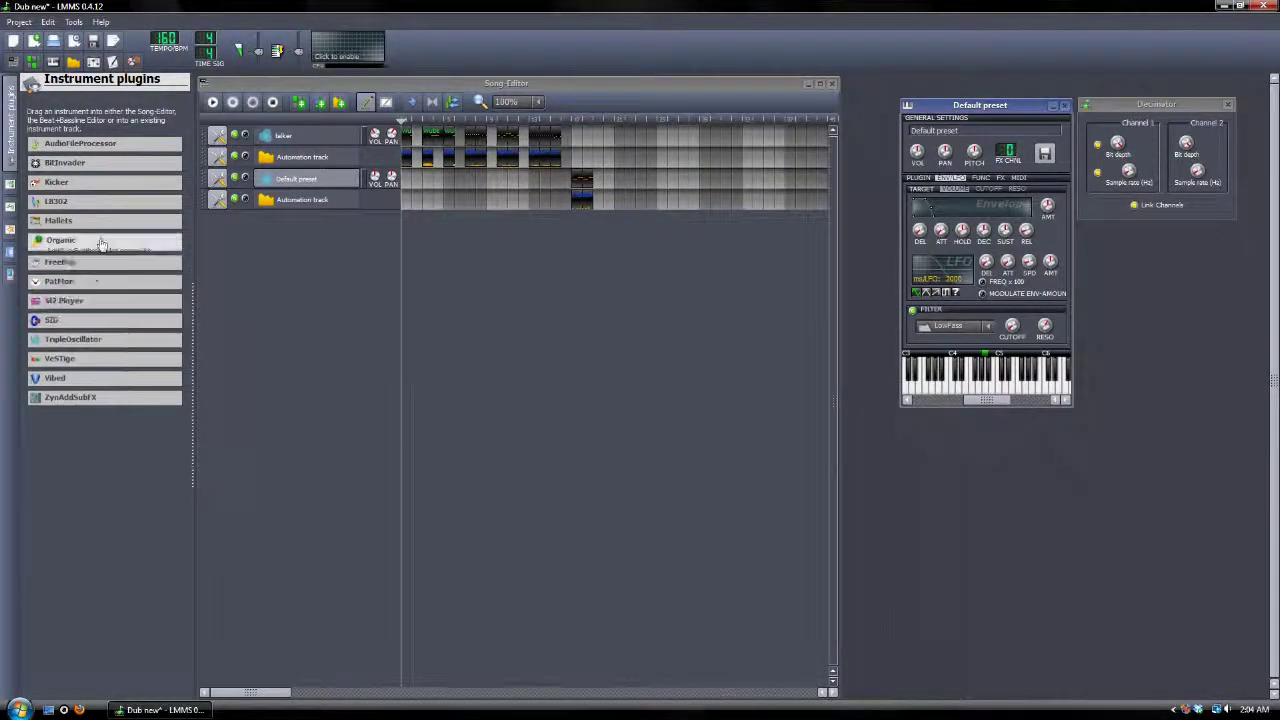
mouse_move(71, 254)
mouse_down()
mouse_move(491, 329)
mouse_move(280, 232)
mouse_move(286, 250)
mouse_up()
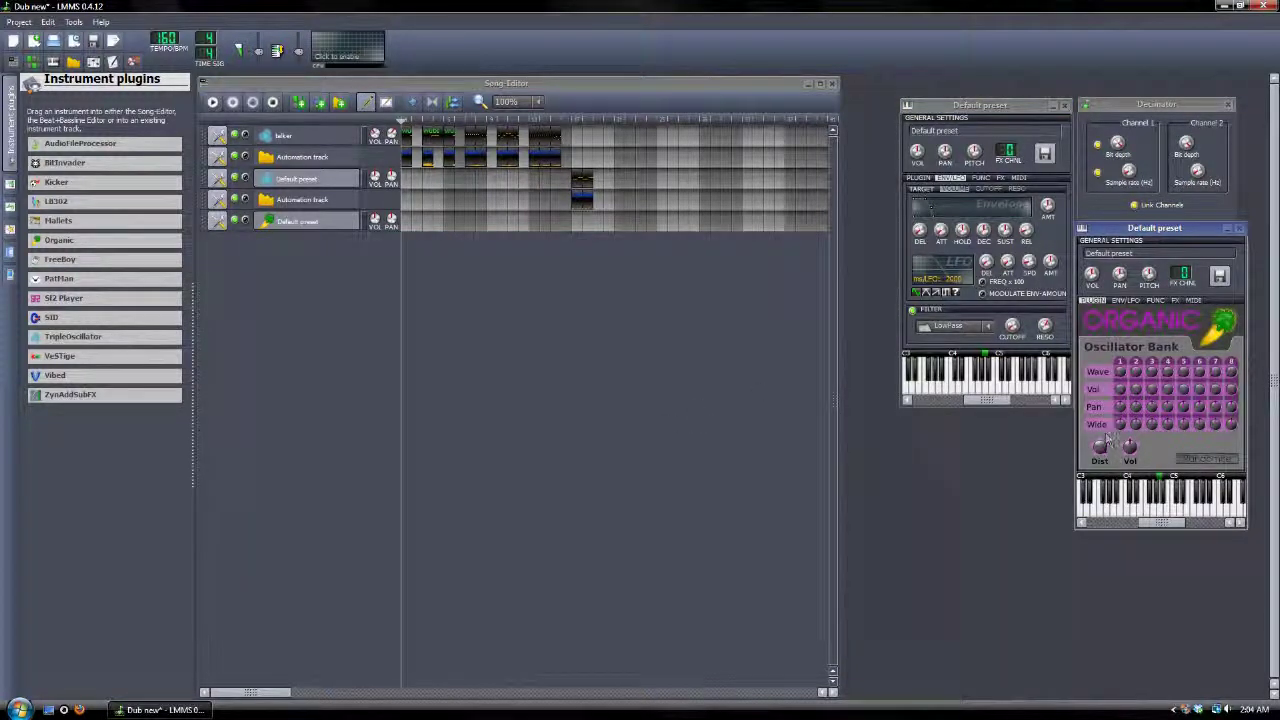
key(v)
key(x)
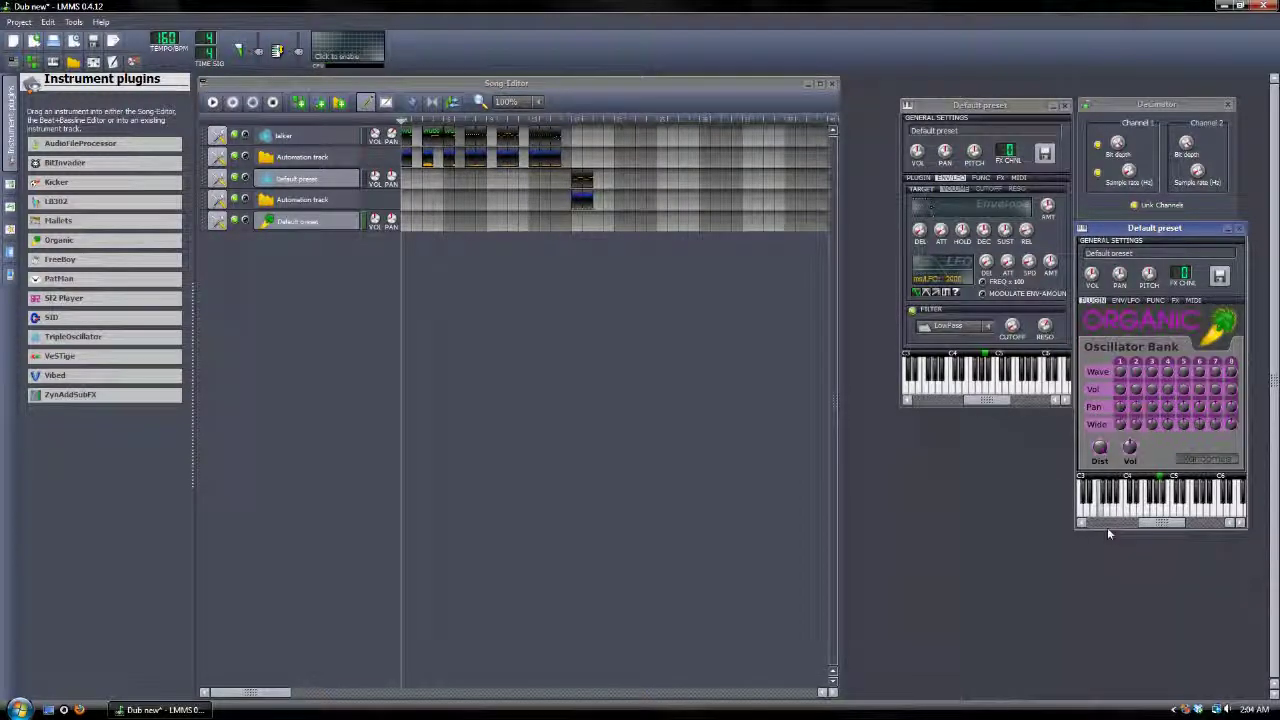
- Close the Organic, Decimator and TripleOscillator windows and hide the list of instrument plugins
click(1239, 229)
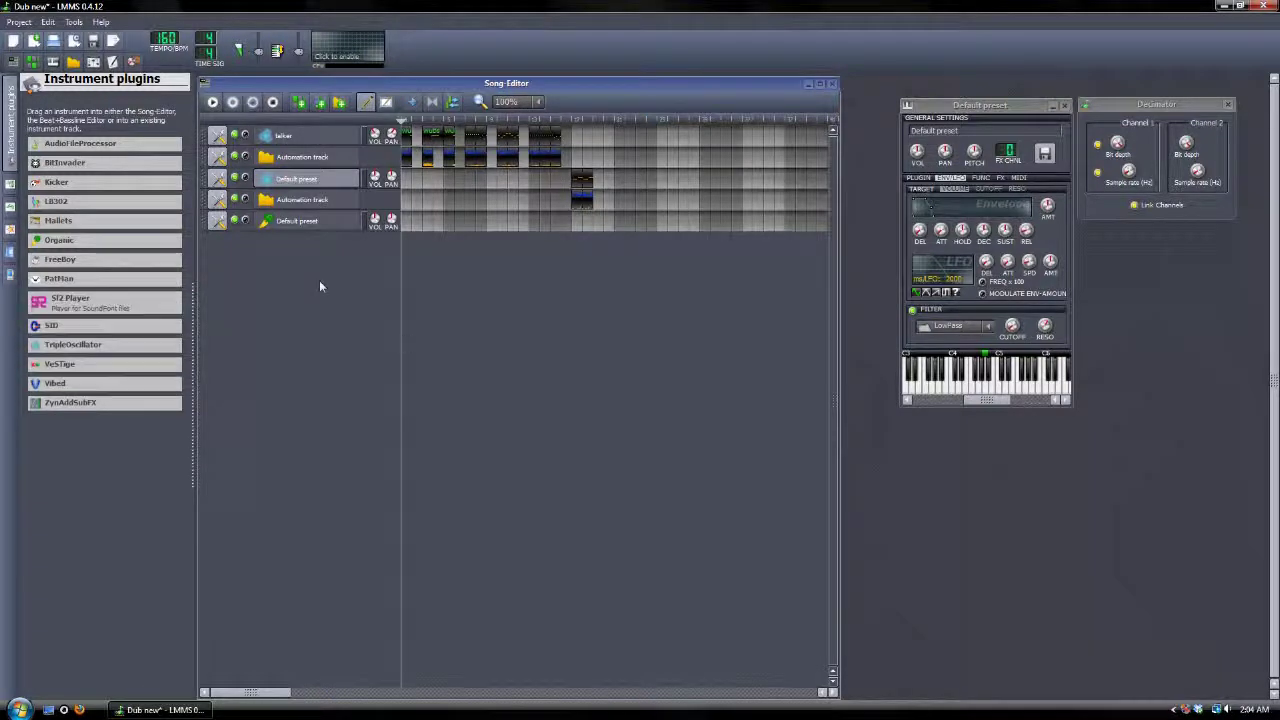
click(292, 221)
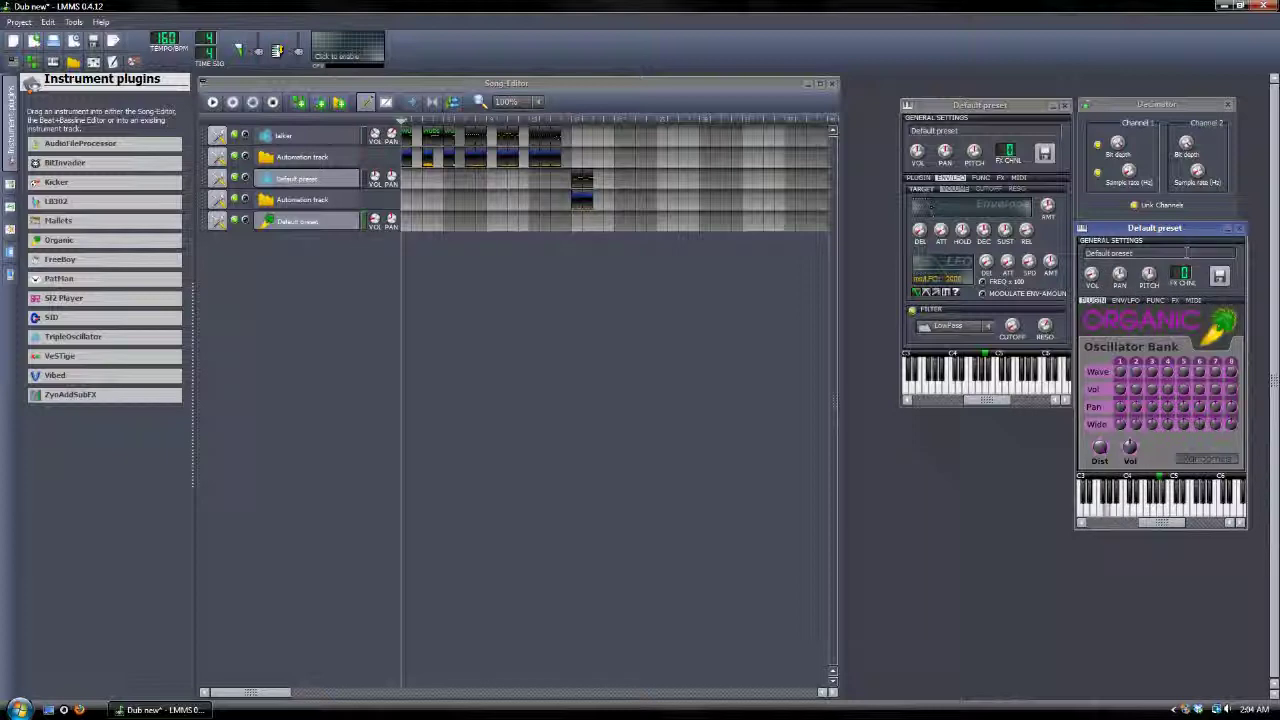
click(1239, 228)
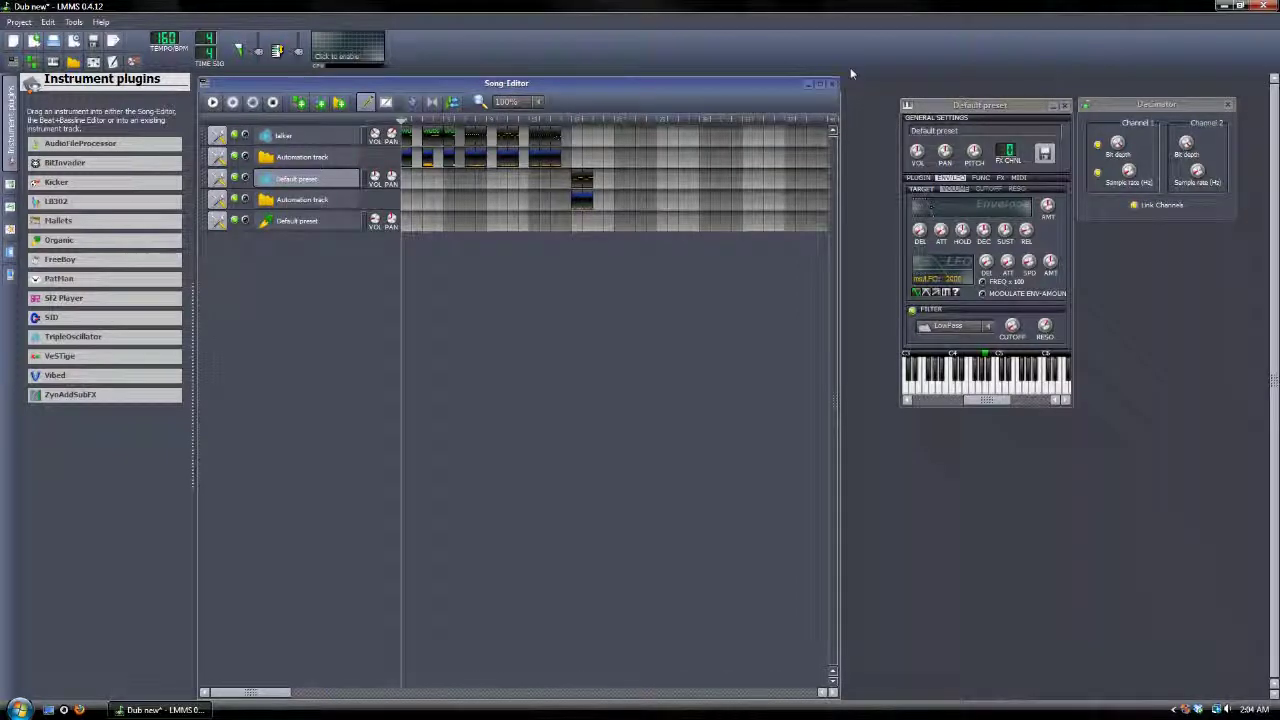
click(1228, 104)
click(10, 88)
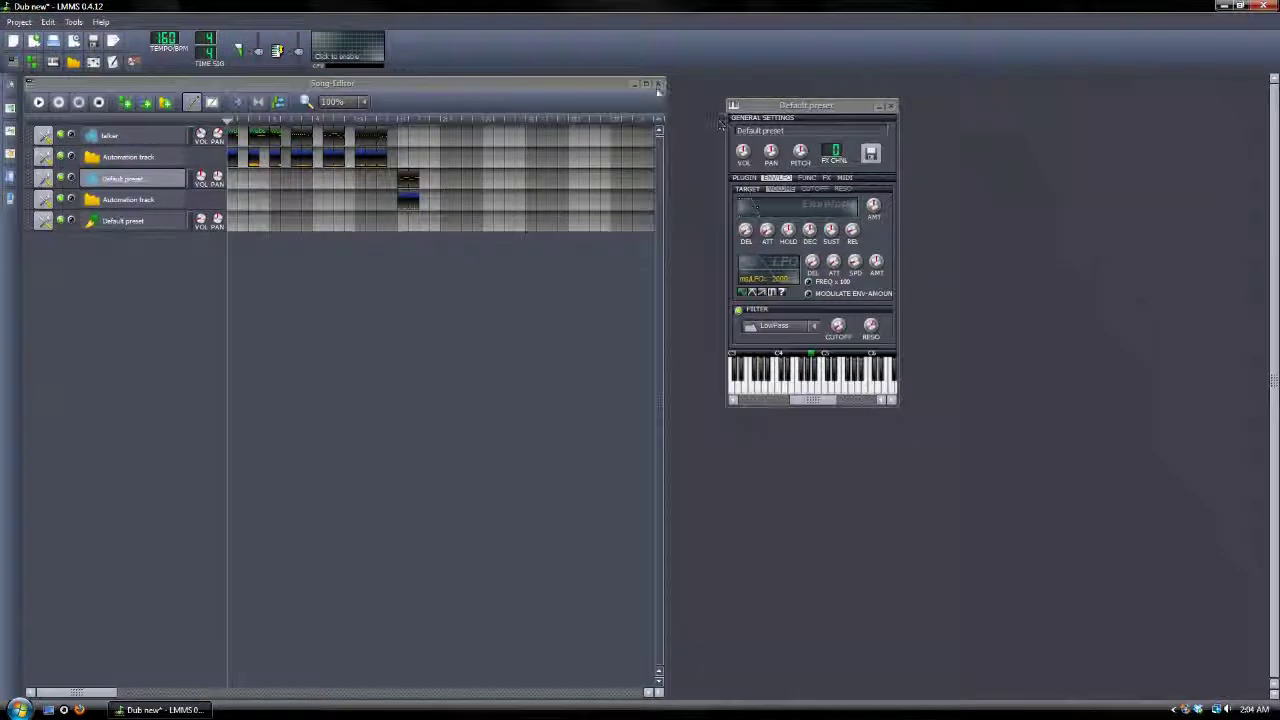
click(891, 105)
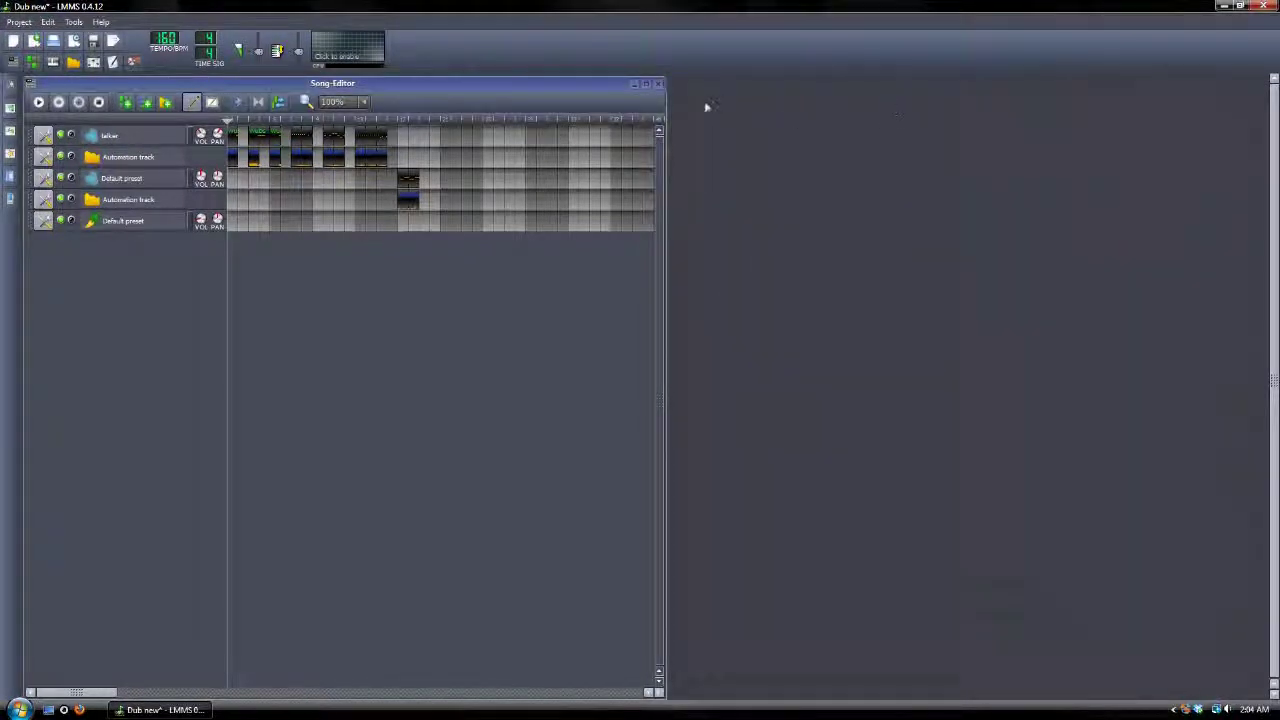
click(20, 23)
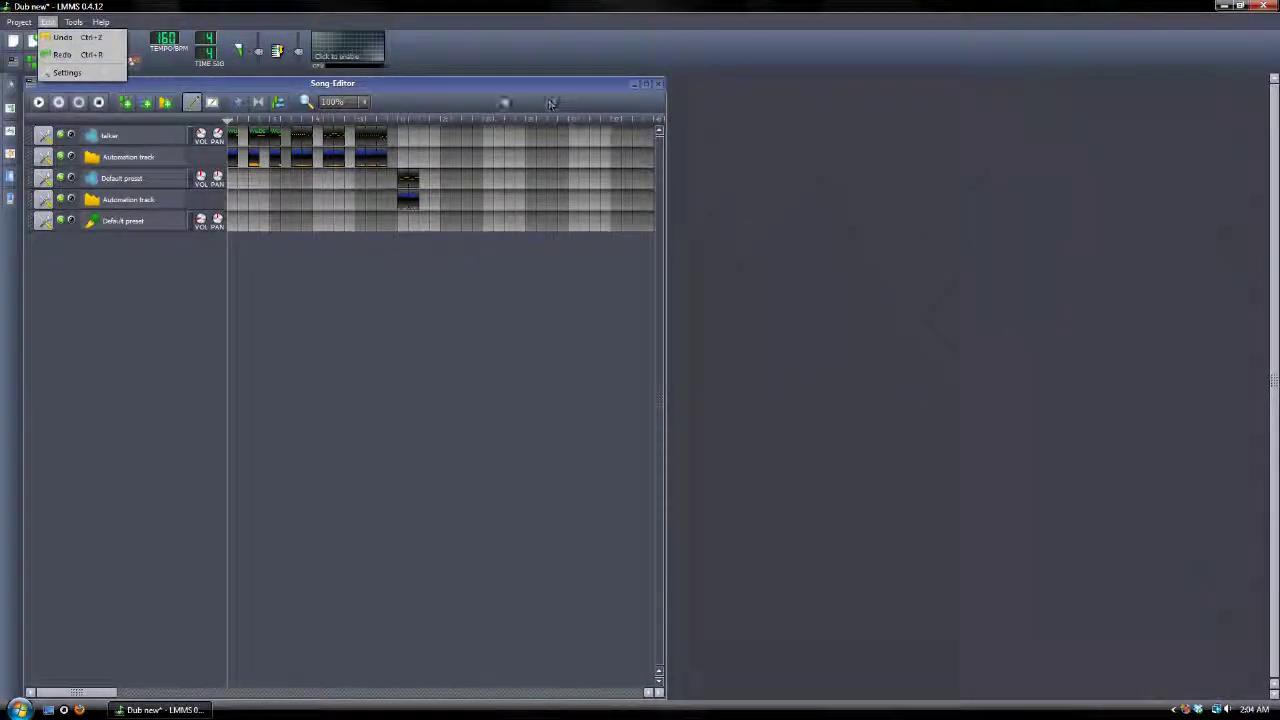
click(508, 92)
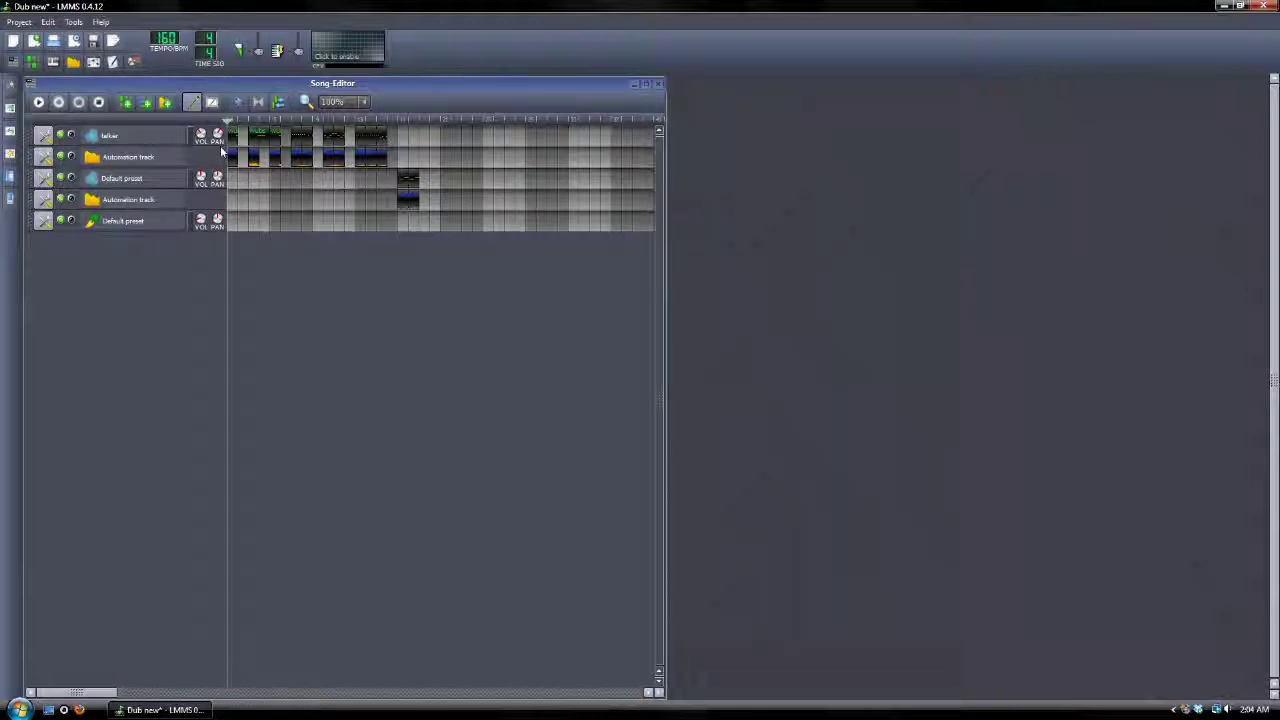